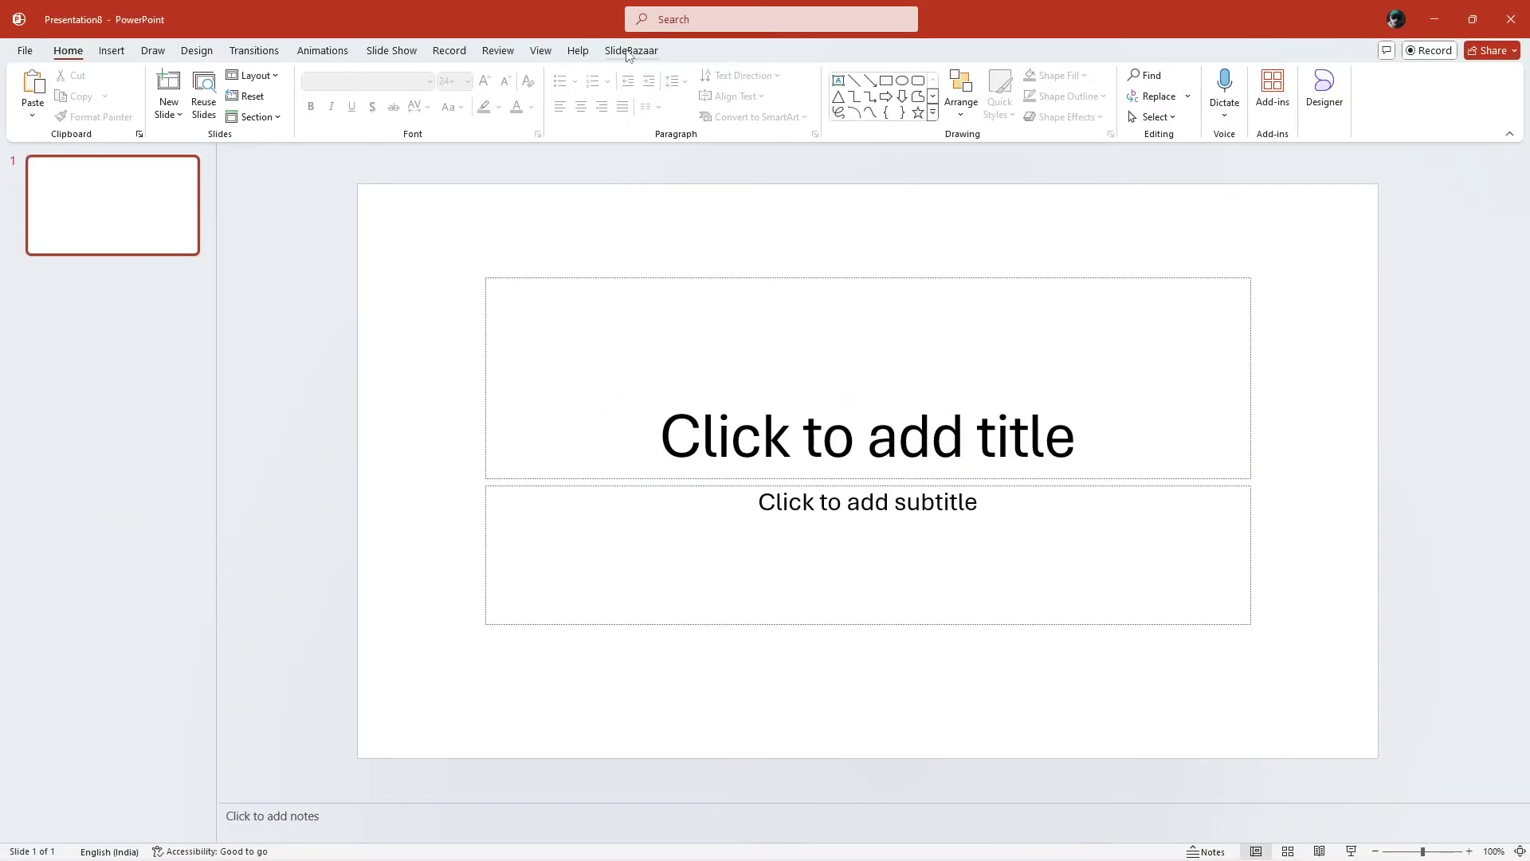
Step: Browse the SlideBazaar template library, then bring up the finished one-pager slide with its world map
{"action": "left_click", "coordinate": [629, 51]}
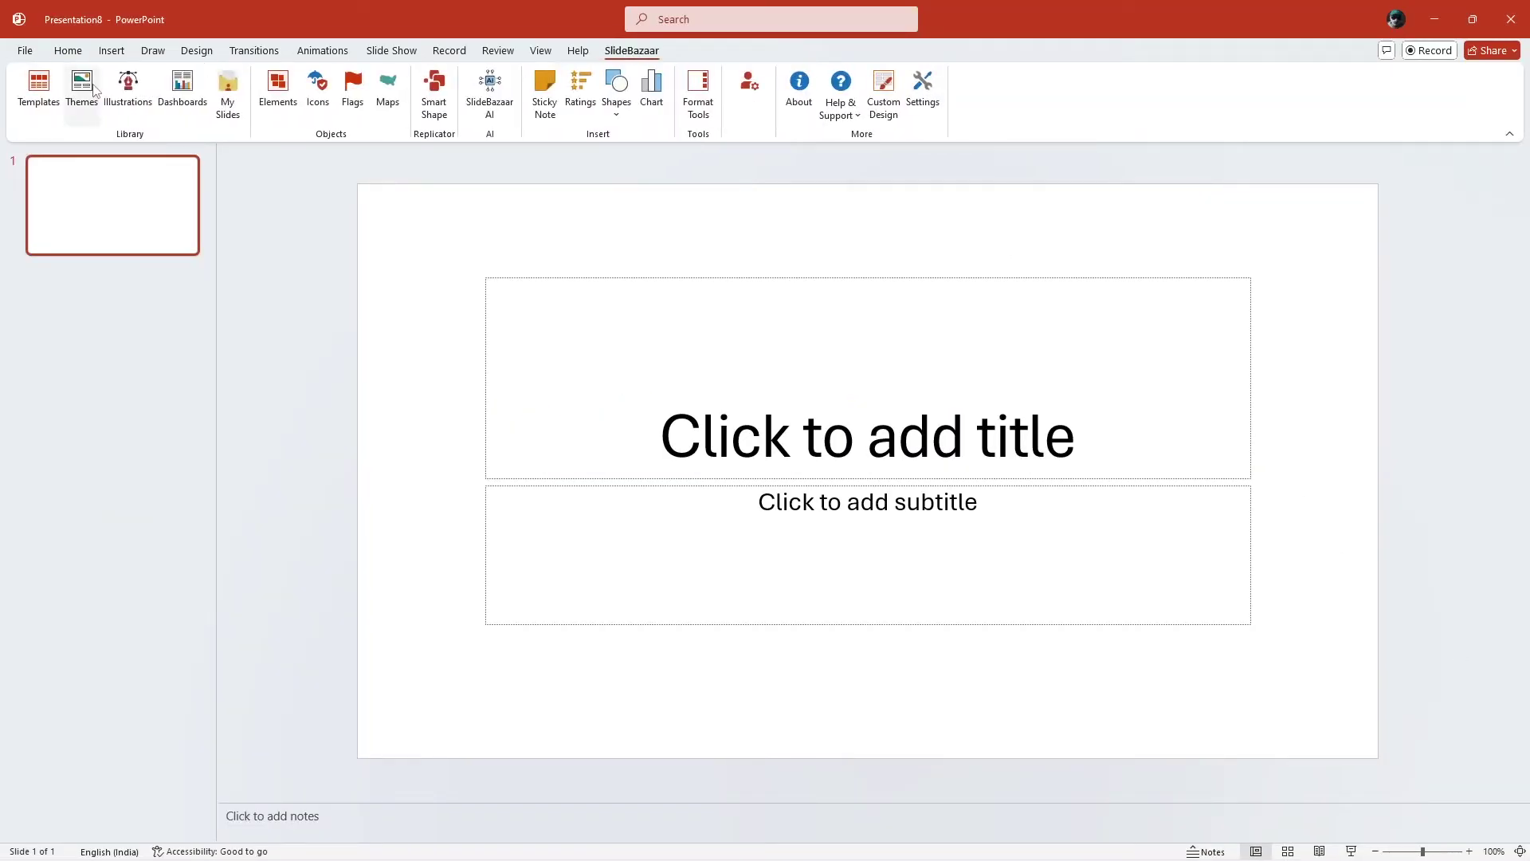
{"action": "left_click", "coordinate": [38, 88]}
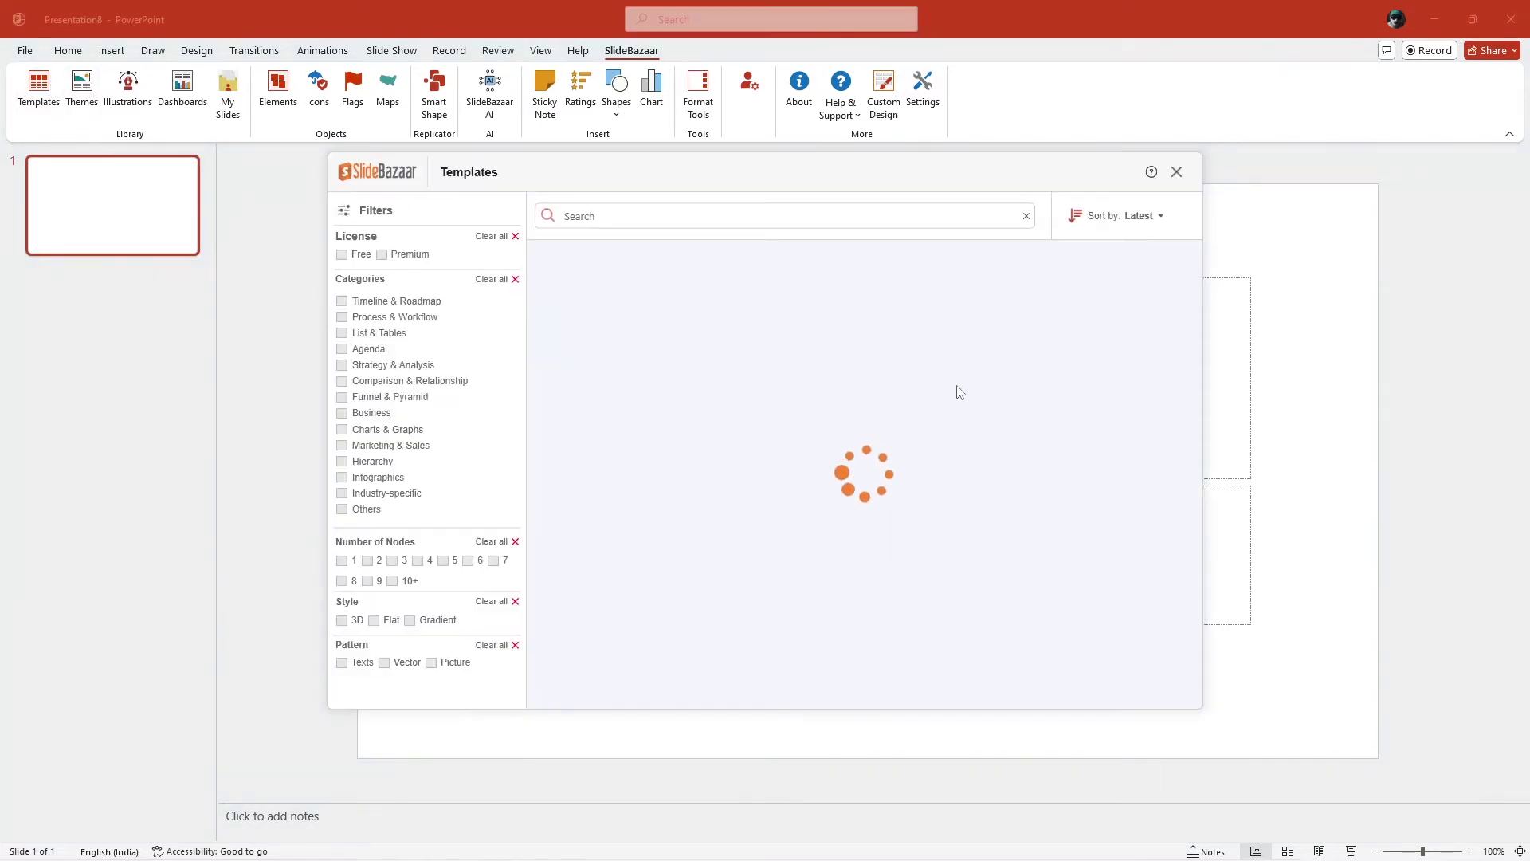
{"action": "scroll", "coordinate": [956, 390], "scroll_direction": "down", "scroll_amount": 3}
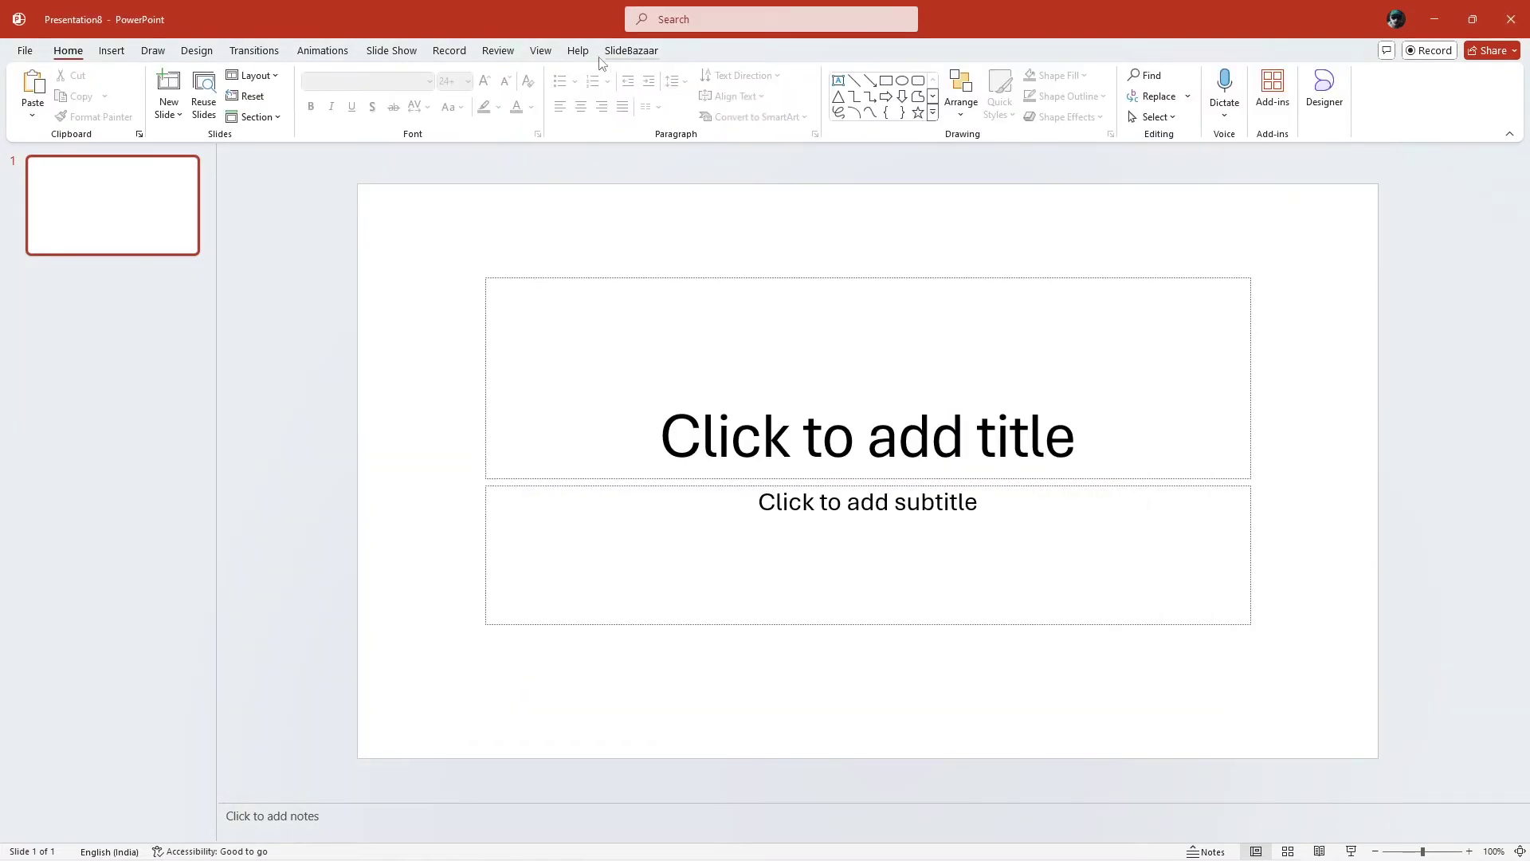
{"action": "left_click", "coordinate": [626, 51]}
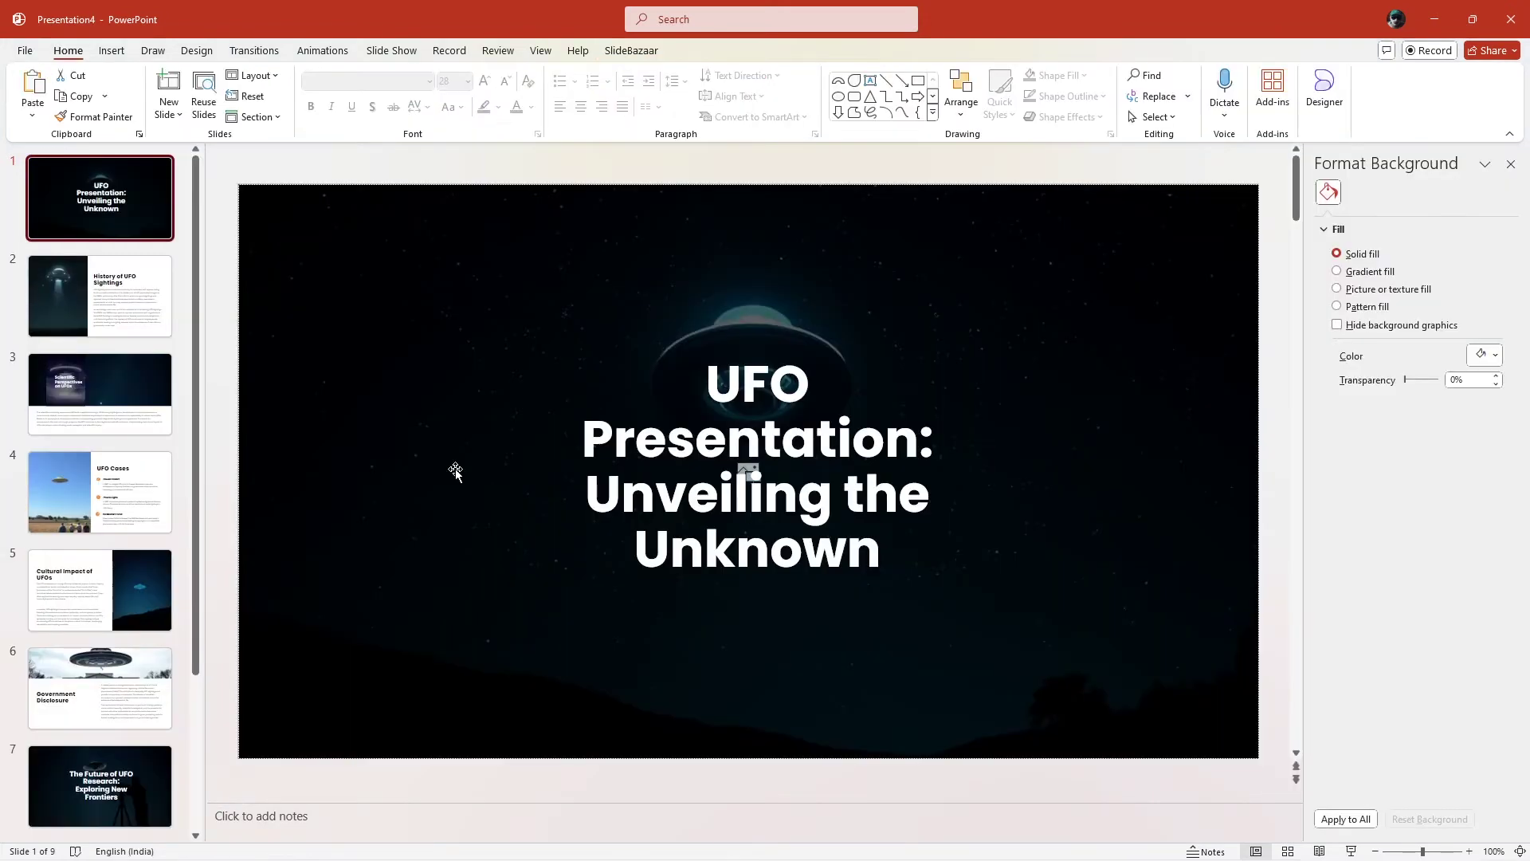
{"action": "scroll", "coordinate": [455, 470], "scroll_direction": "down", "scroll_amount": 5}
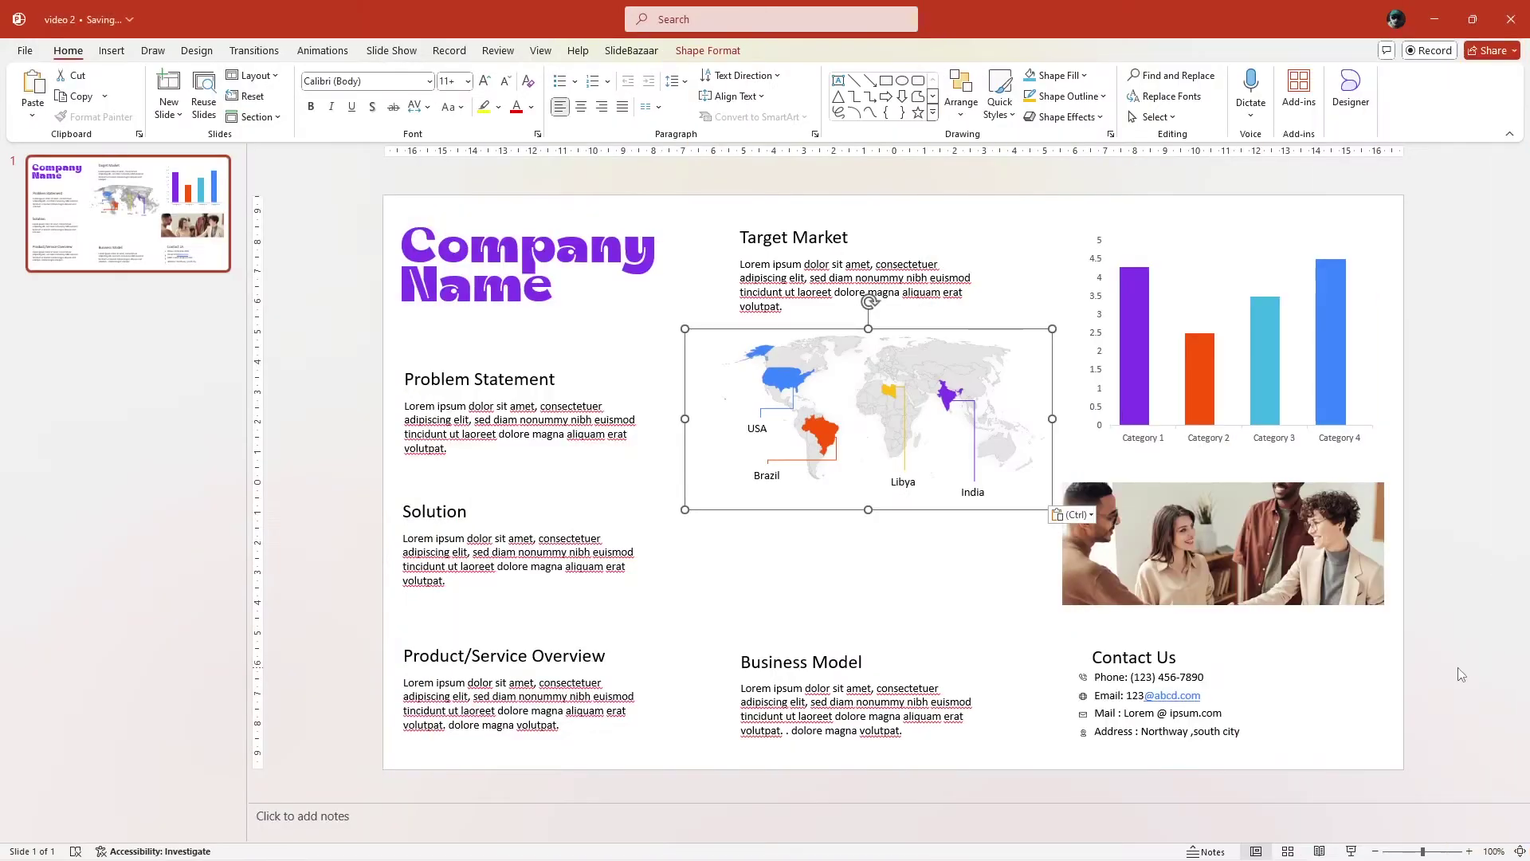
Step: Deselect the world map picture and show the new presentation's slide
{"action": "left_click", "coordinate": [1461, 675]}
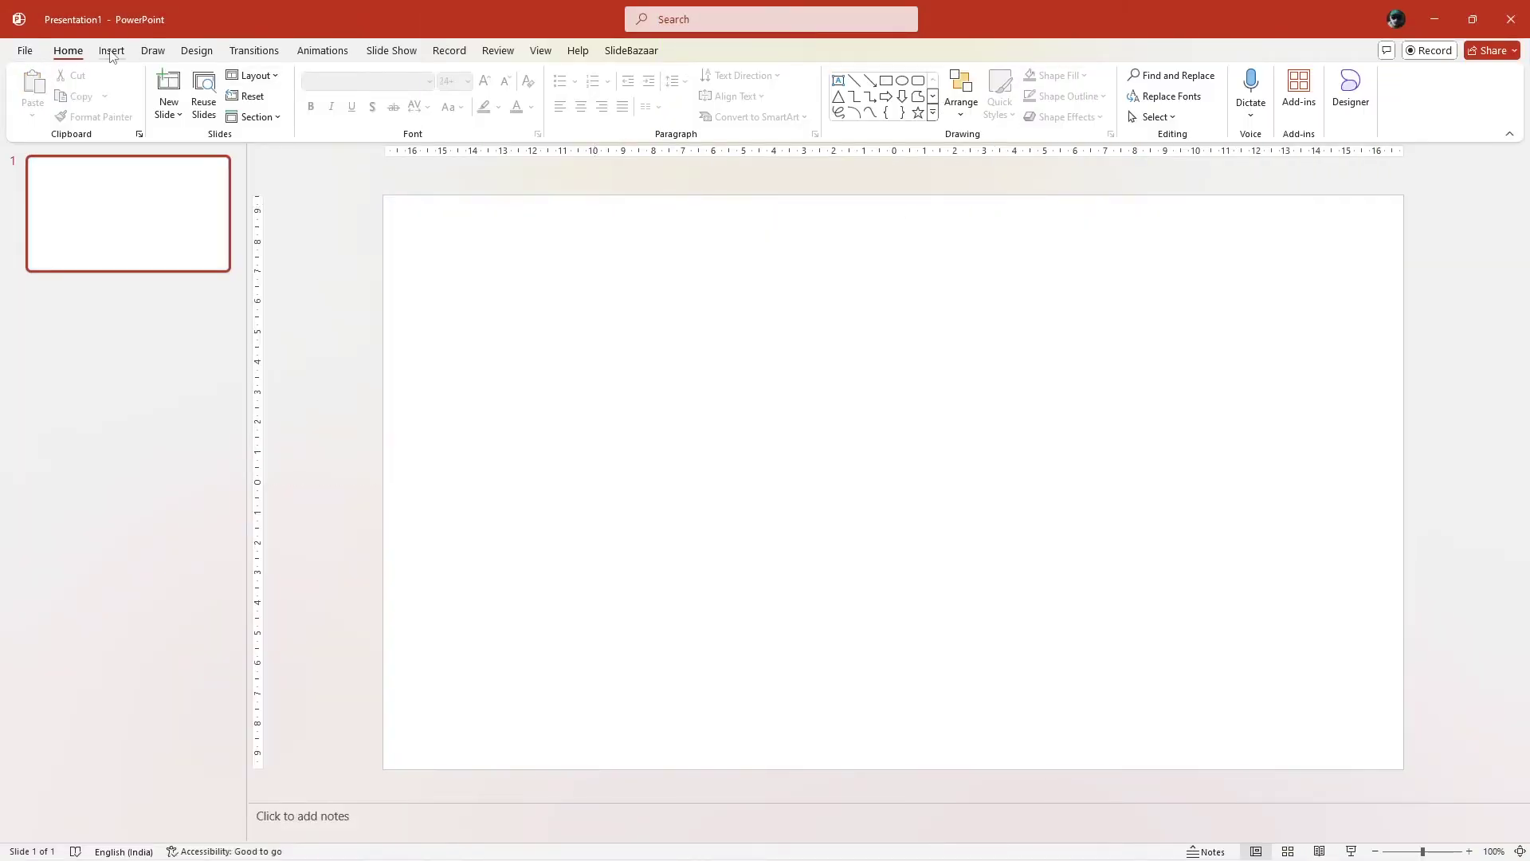
Step: Insert three teal rectangles, group them with Ctrl+G, and stretch the group across the slide width
{"action": "left_click", "coordinate": [111, 51]}
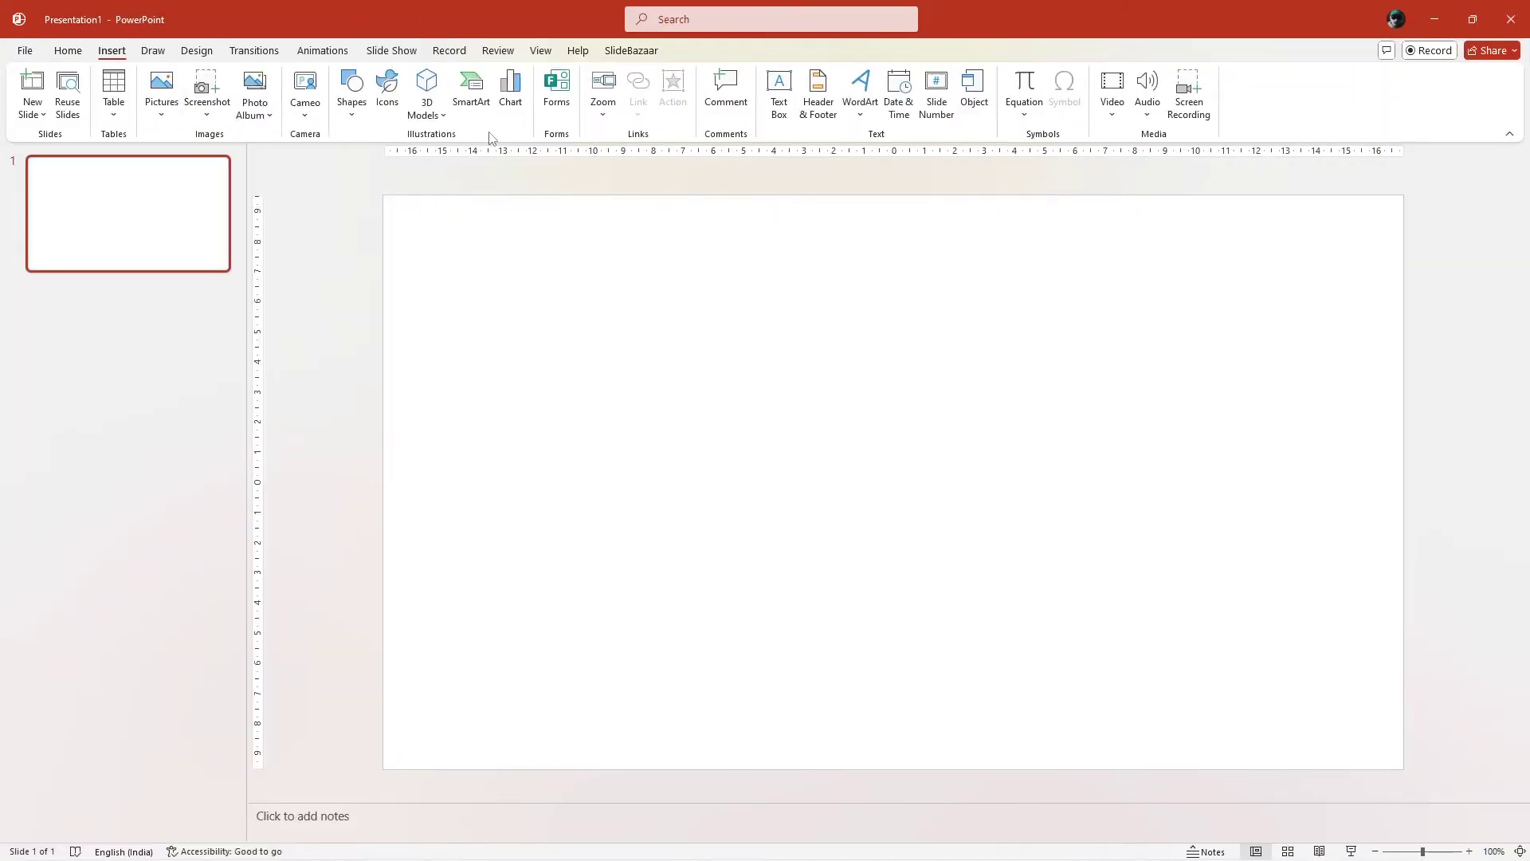
{"action": "left_click", "coordinate": [357, 84]}
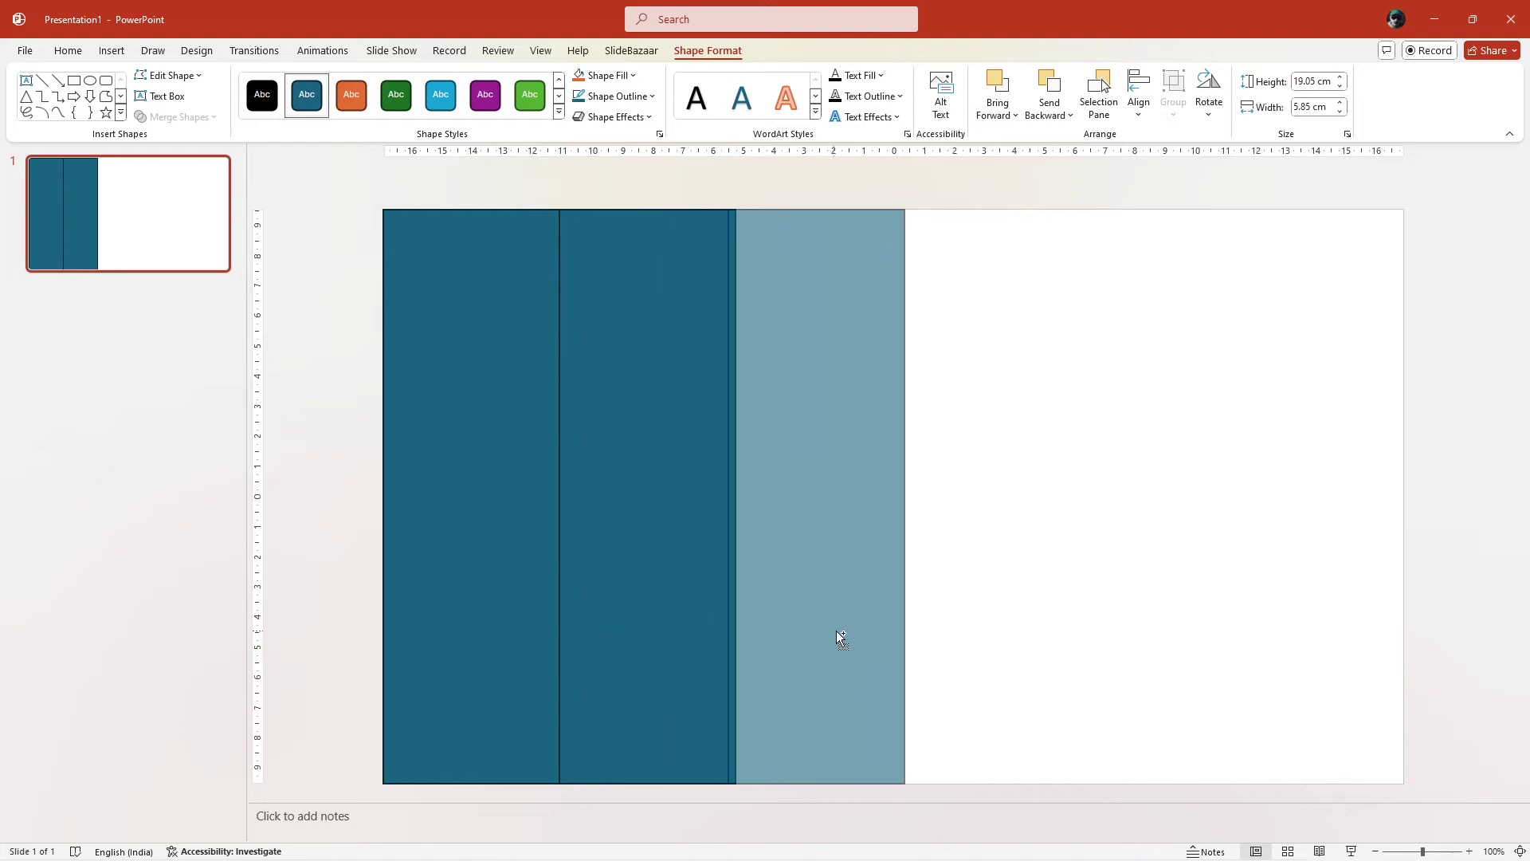
{"action": "left_click", "coordinate": [959, 630]}
{"action": "key", "text": "ctrl+a"}
{"action": "key", "text": "ctrl+g"}
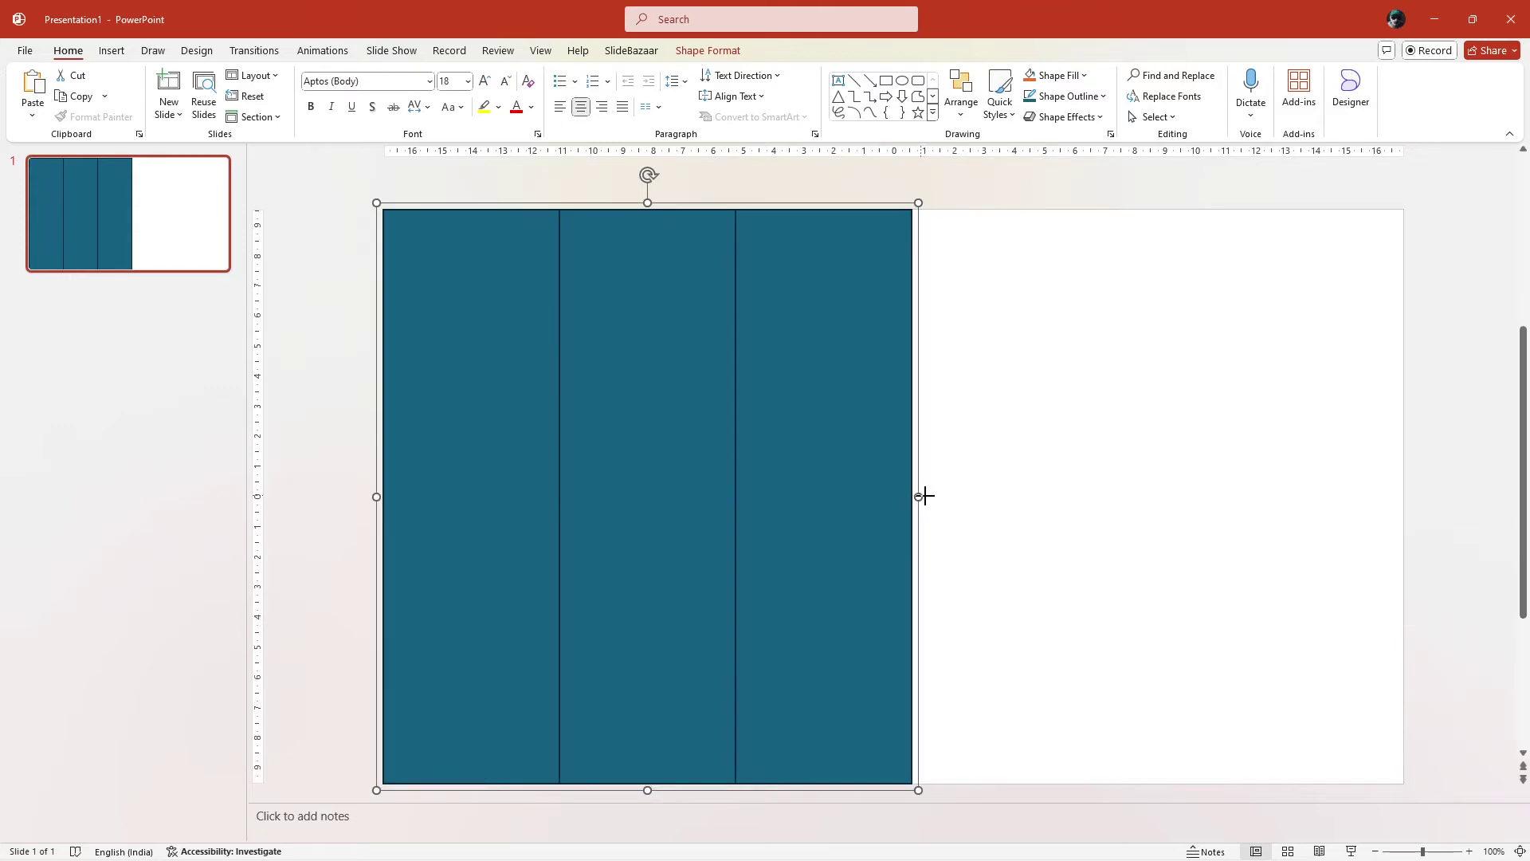
{"action": "left_click_drag", "start_coordinate": [921, 496], "coordinate": [1404, 551]}
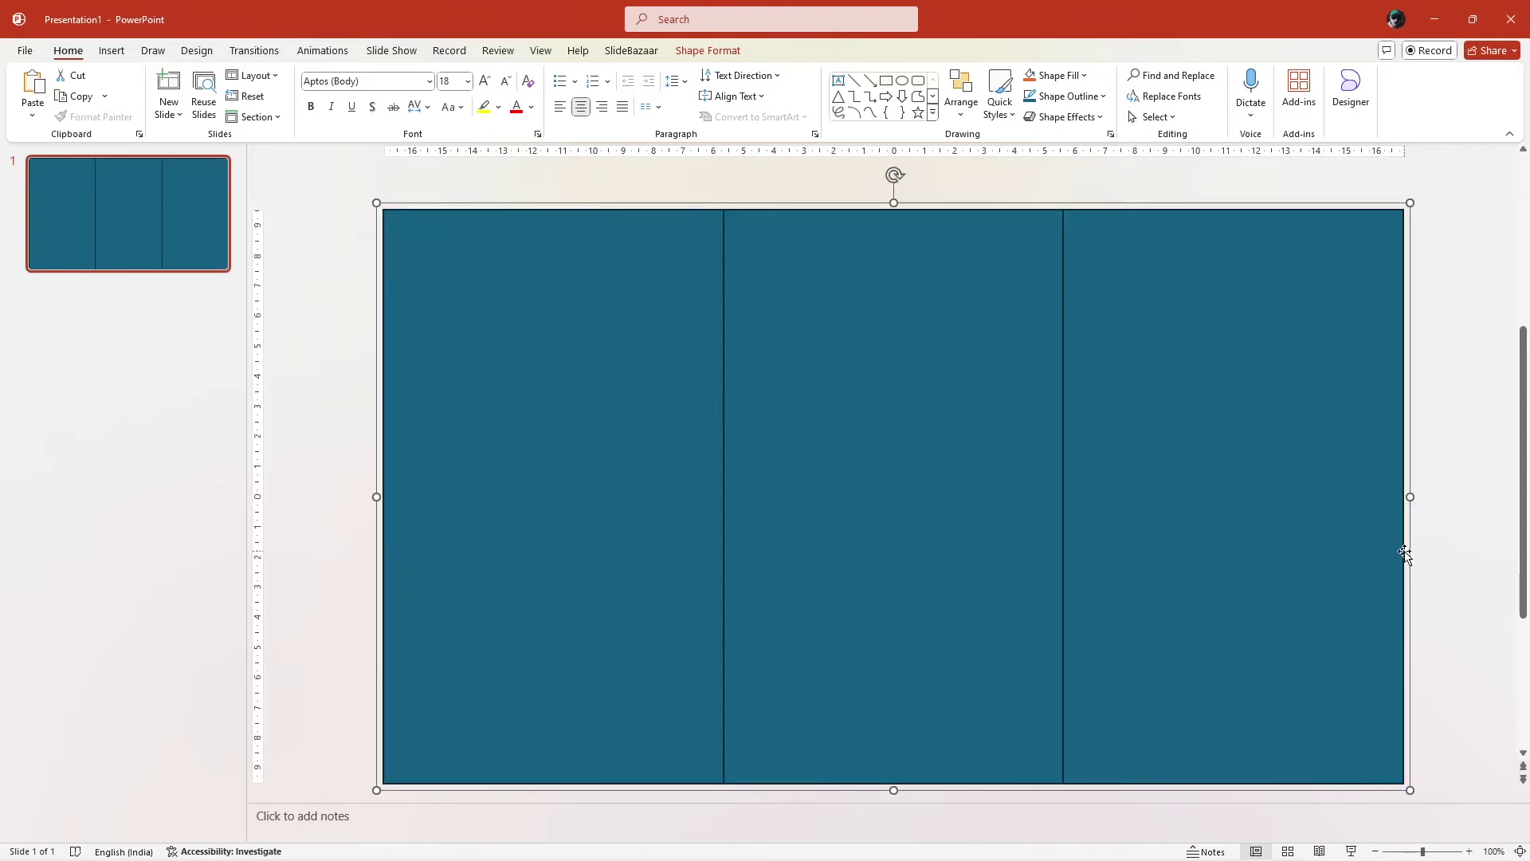
{"action": "left_click", "coordinate": [1484, 684]}
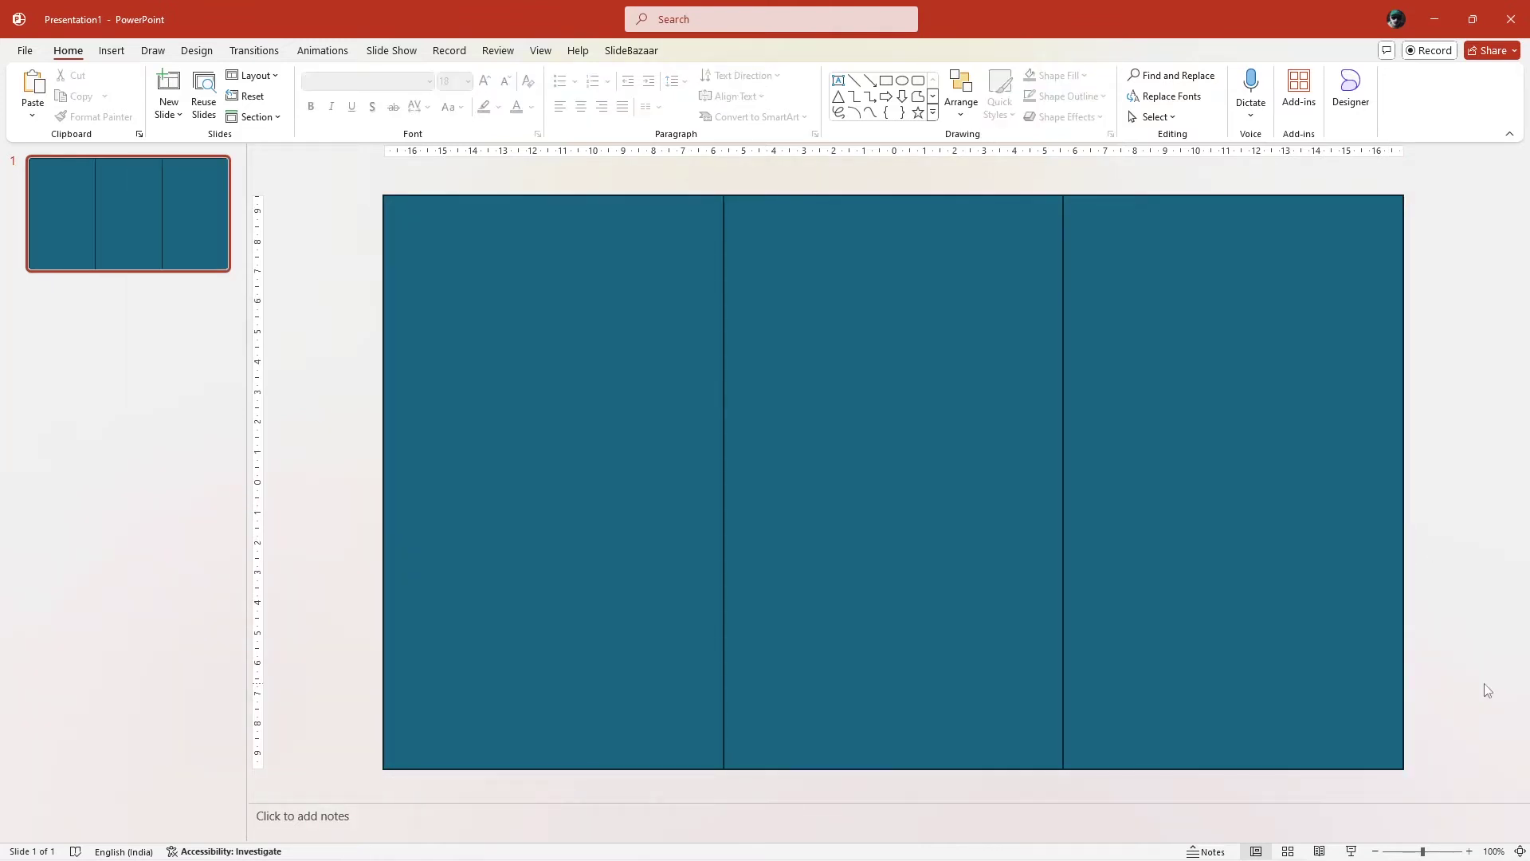
Step: Add a vertical guide at the slide's centre from Grid and Guides
{"action": "right_click", "coordinate": [317, 574]}
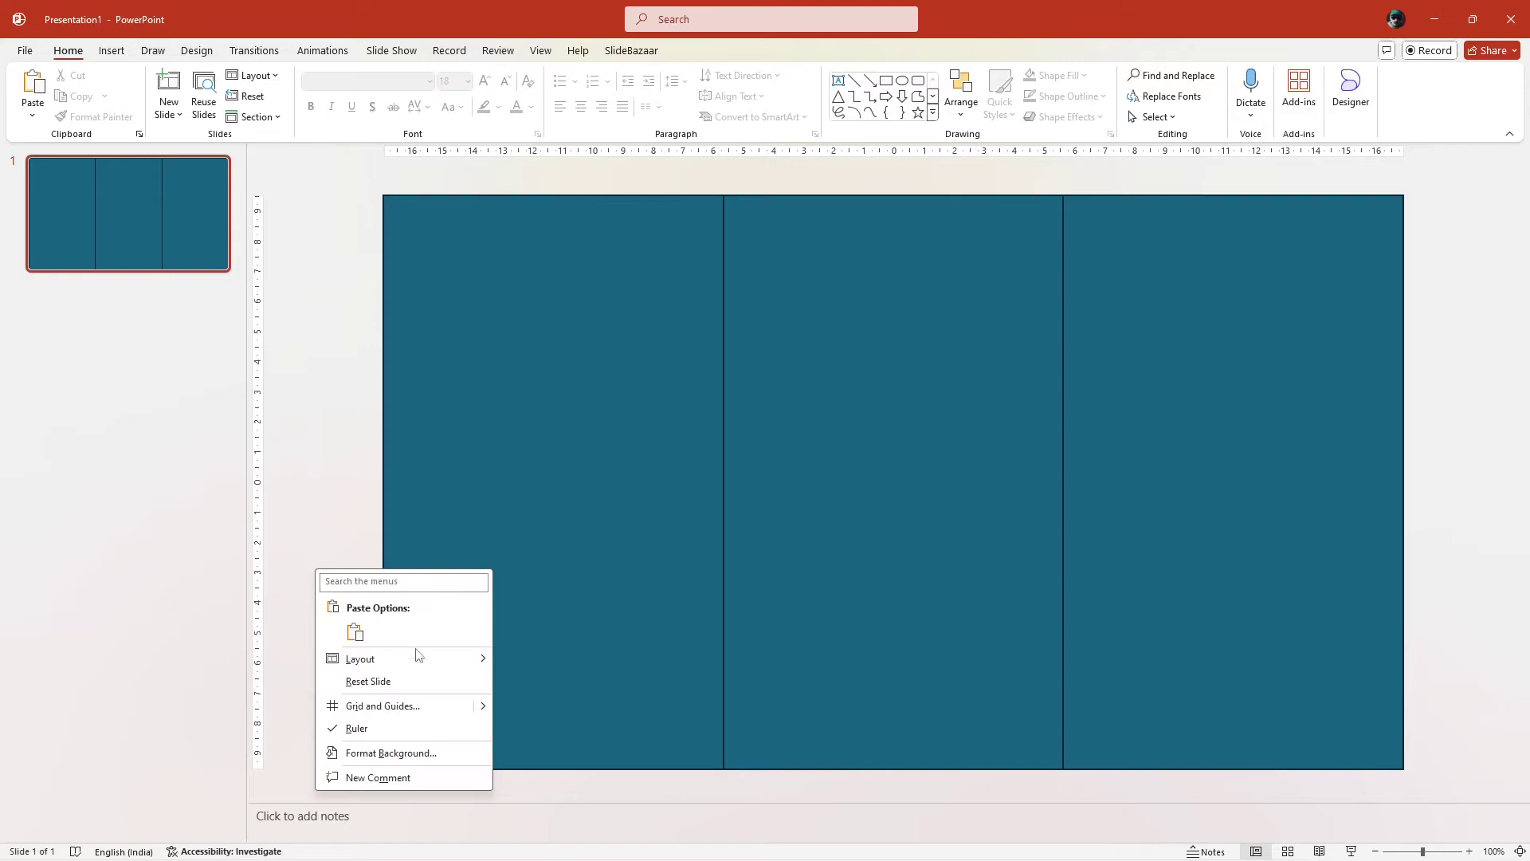
{"action": "mouse_move", "coordinate": [447, 706]}
{"action": "left_click", "coordinate": [556, 706]}
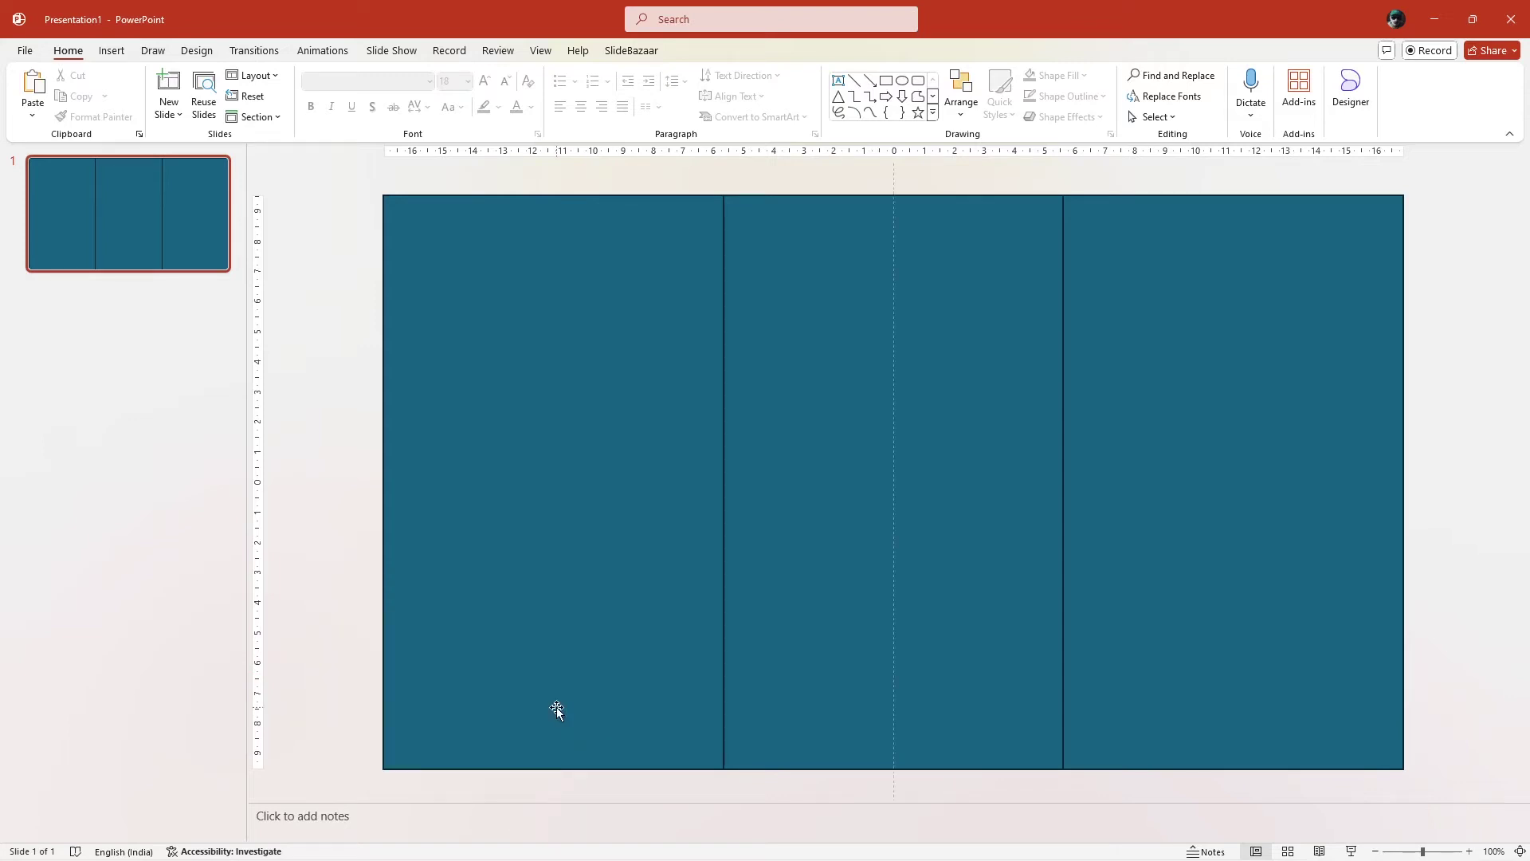
Step: Add a horizontal guide across the slide's centre from Grid and Guides
{"action": "right_click", "coordinate": [346, 615]}
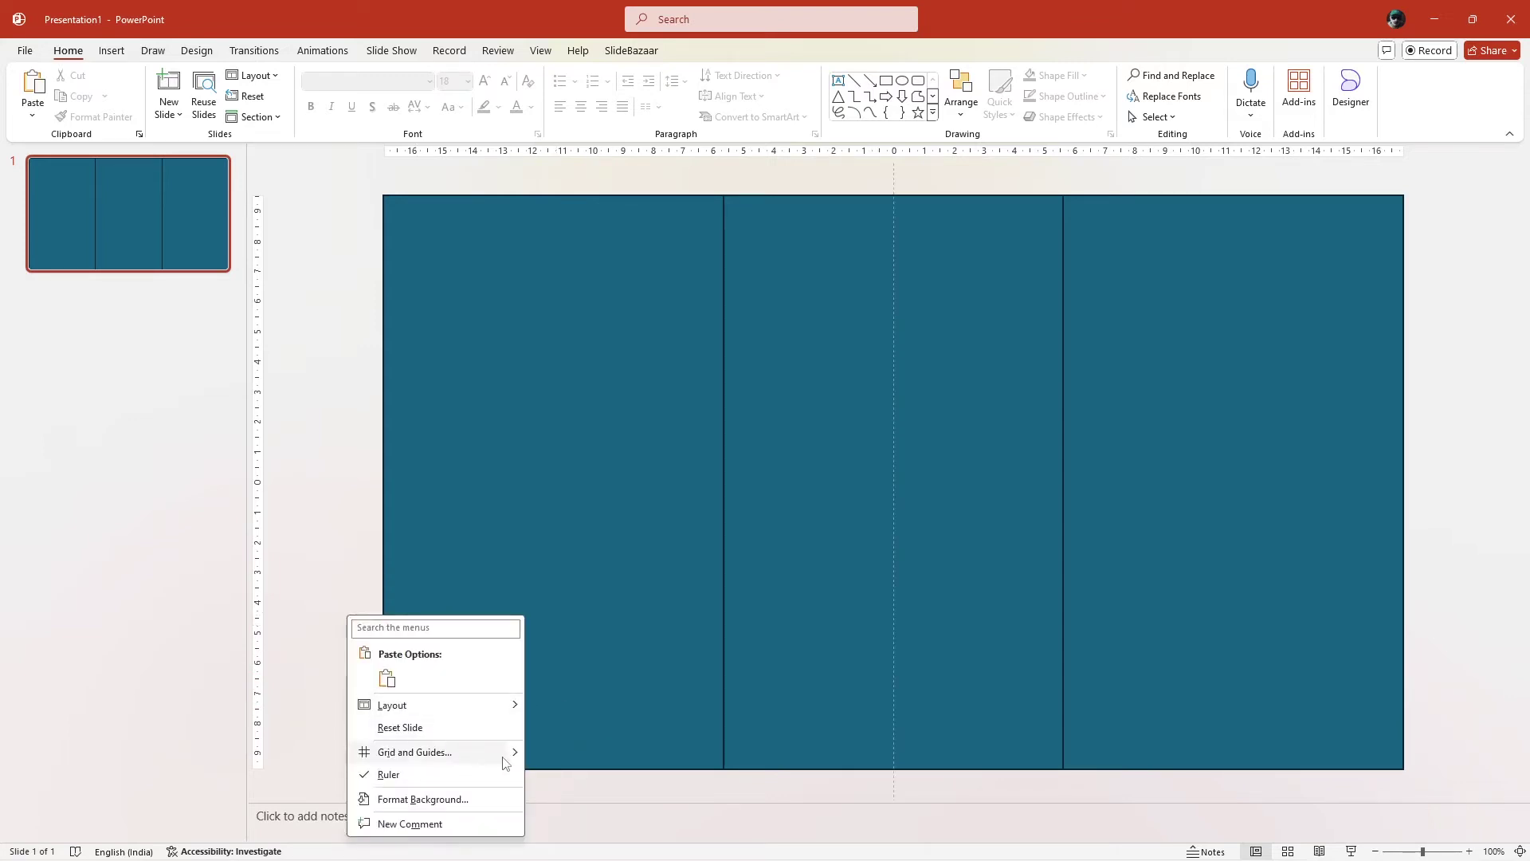
{"action": "mouse_move", "coordinate": [510, 753]}
{"action": "left_click", "coordinate": [598, 777]}
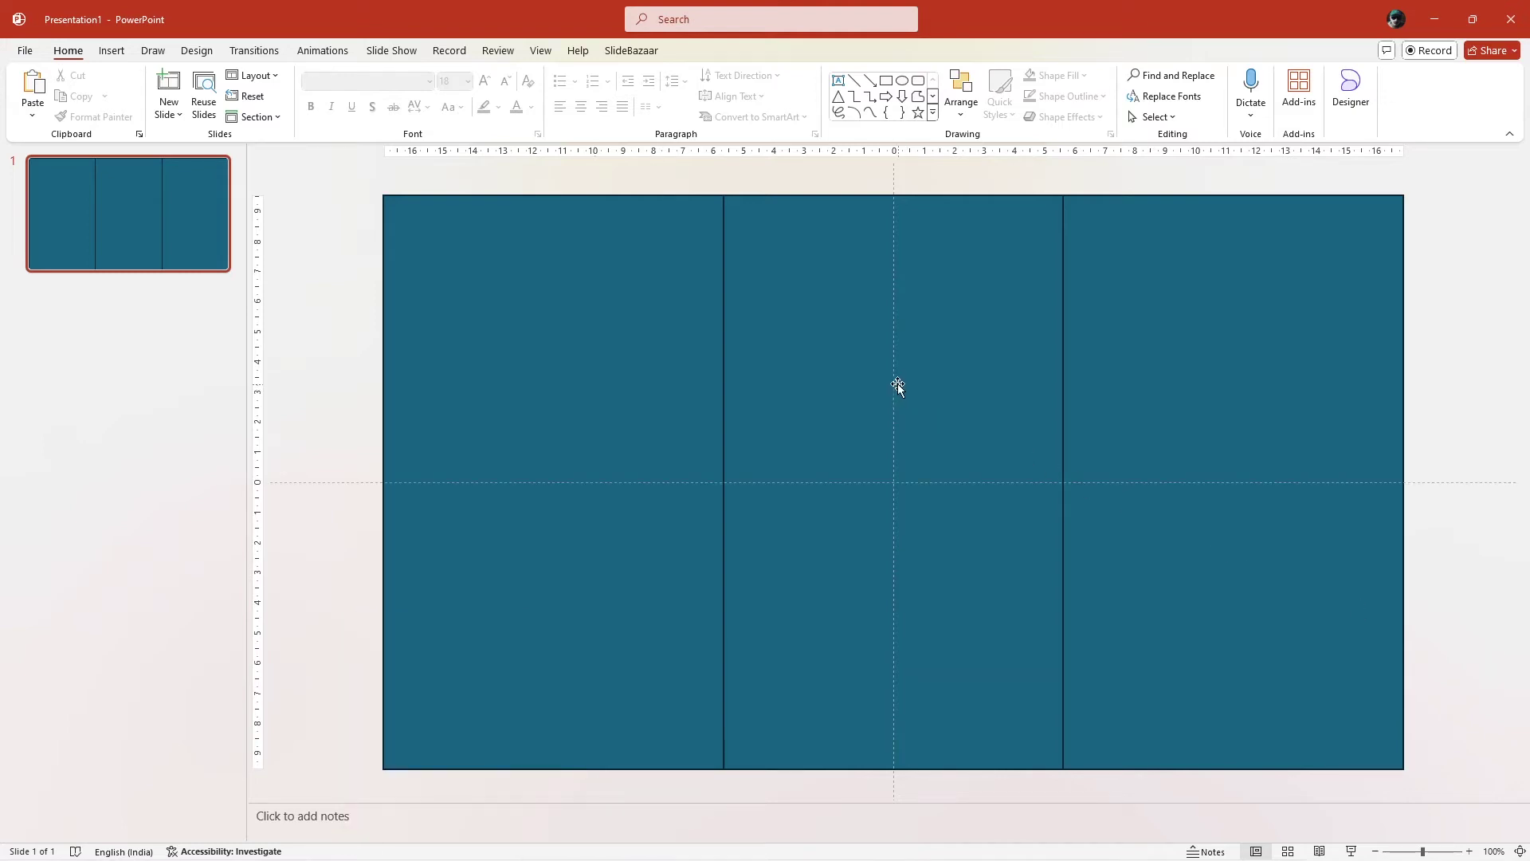
Step: Copy vertical guides to both slide edges and to either side of each column border
{"action": "left_click_drag", "start_coordinate": [893, 191], "coordinate": [384, 248]}
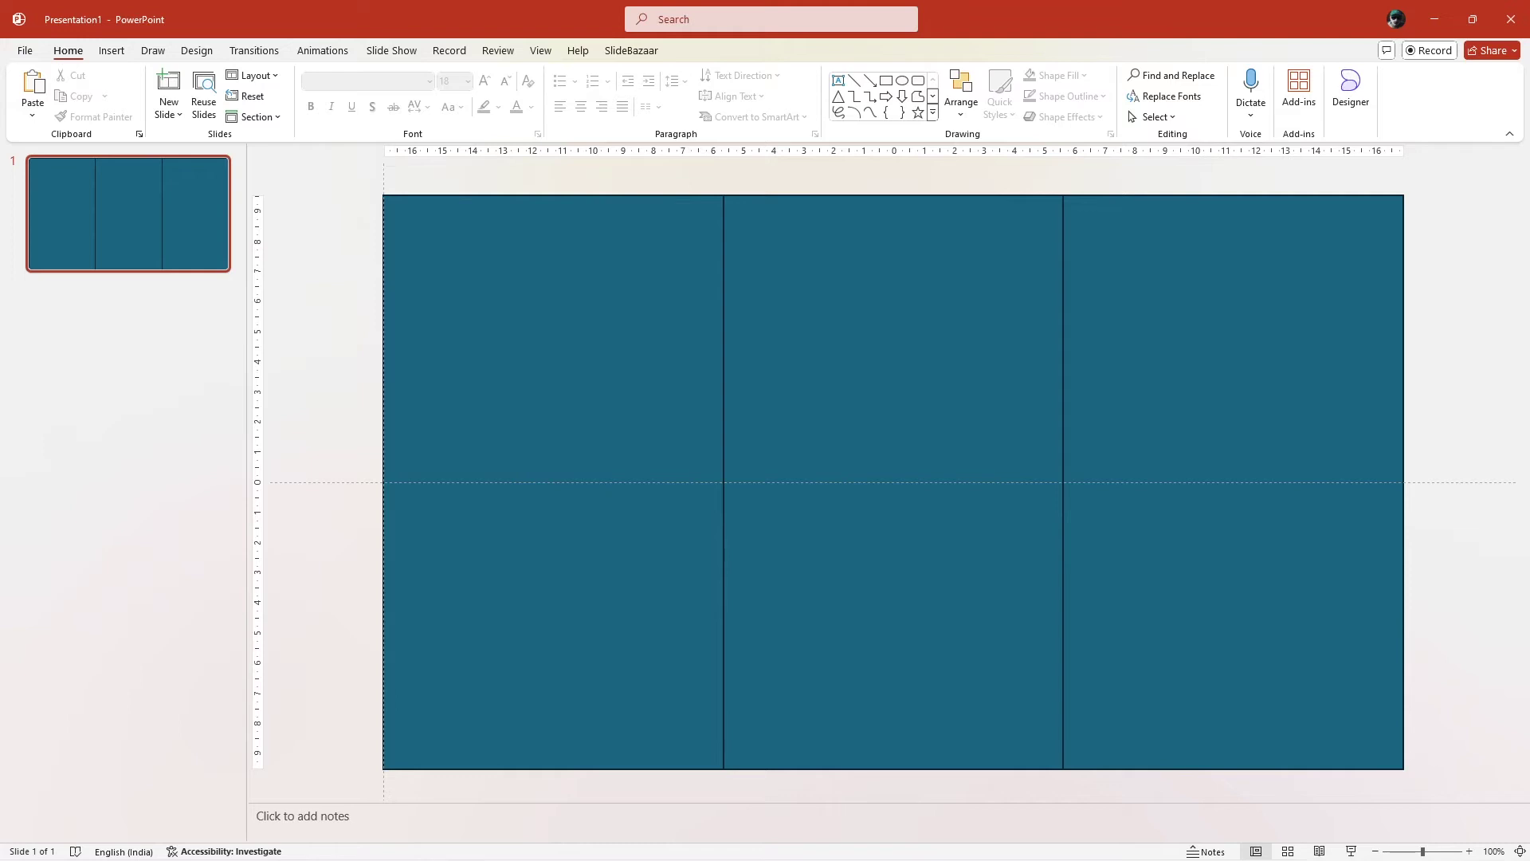
{"action": "left_click_drag", "start_coordinate": [383, 199], "coordinate": [1405, 359]}
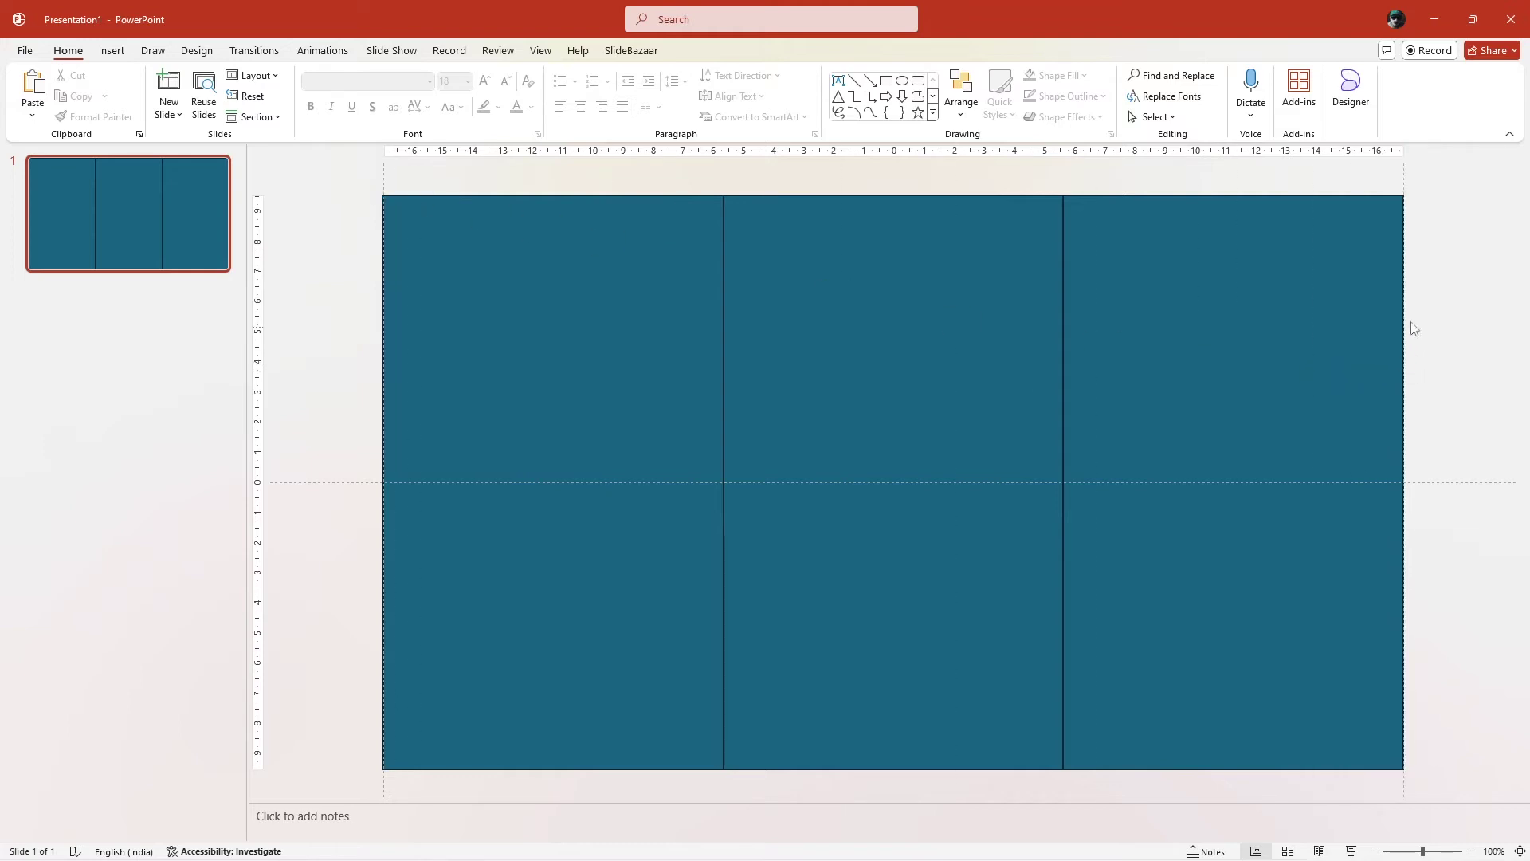
{"action": "left_click_drag", "start_coordinate": [1402, 176], "coordinate": [1063, 259]}
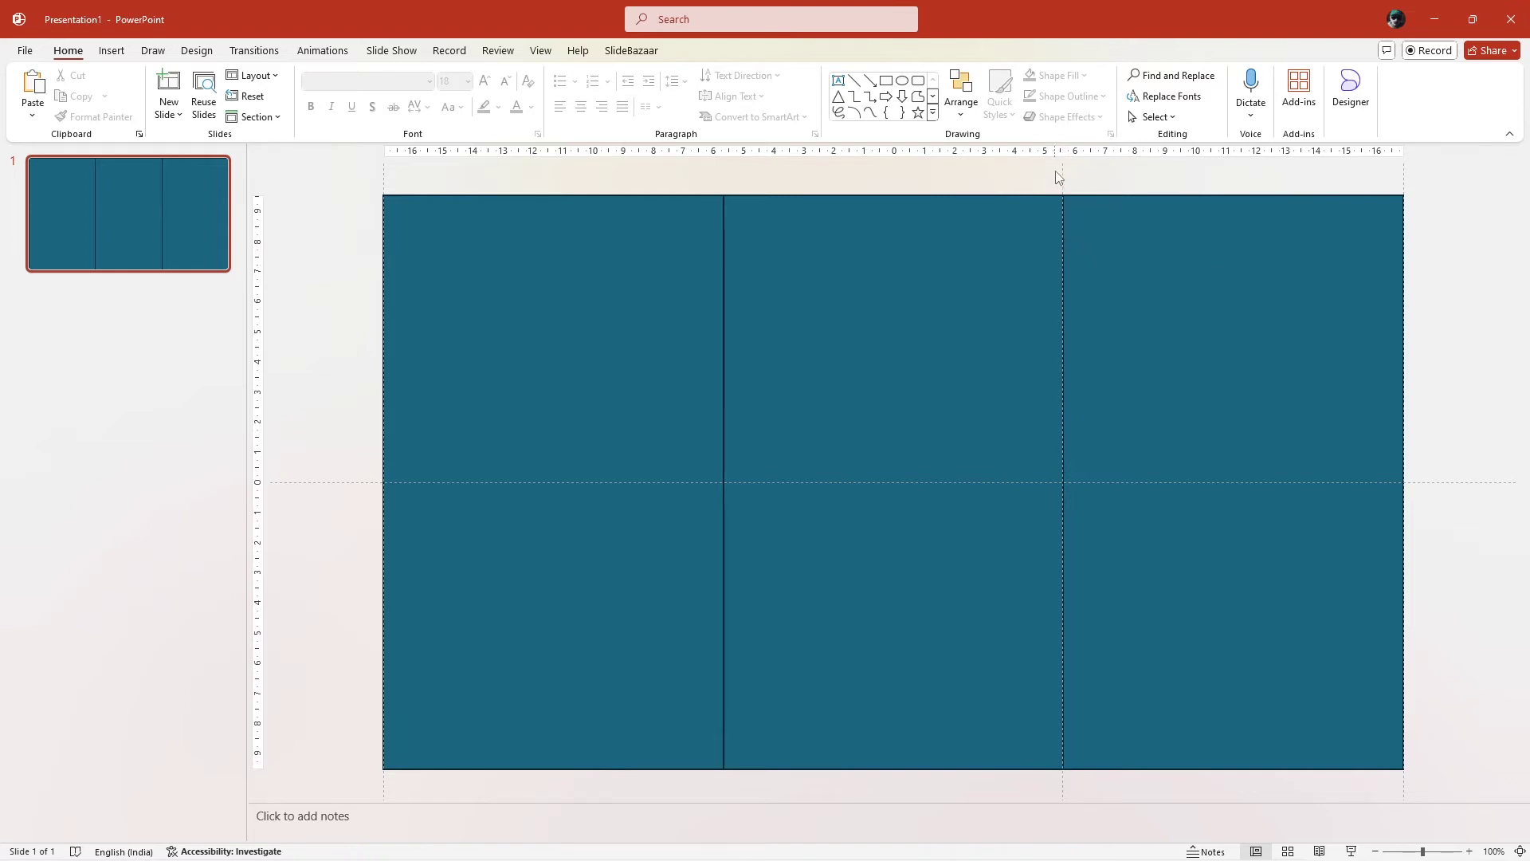
{"action": "left_click_drag", "start_coordinate": [1063, 171], "coordinate": [718, 250]}
{"action": "left_click_drag", "start_coordinate": [1061, 170], "coordinate": [739, 235]}
{"action": "left_click_drag", "start_coordinate": [741, 183], "coordinate": [1385, 299]}
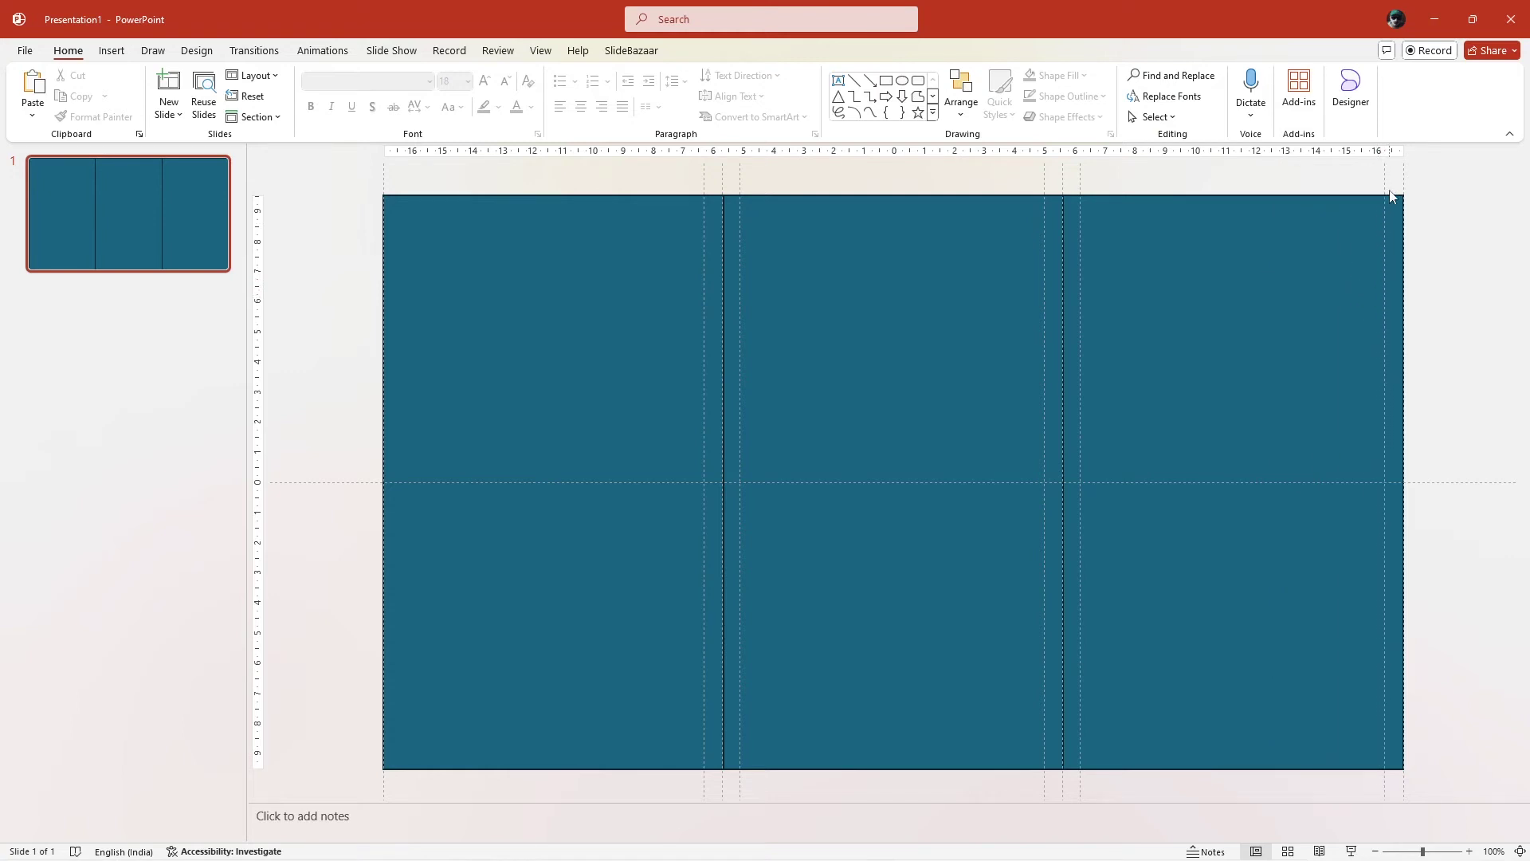
{"action": "left_click_drag", "start_coordinate": [1385, 184], "coordinate": [403, 272]}
Step: Add horizontal guides near the slide's top and bottom edges
{"action": "left_click_drag", "start_coordinate": [1461, 481], "coordinate": [1418, 229]}
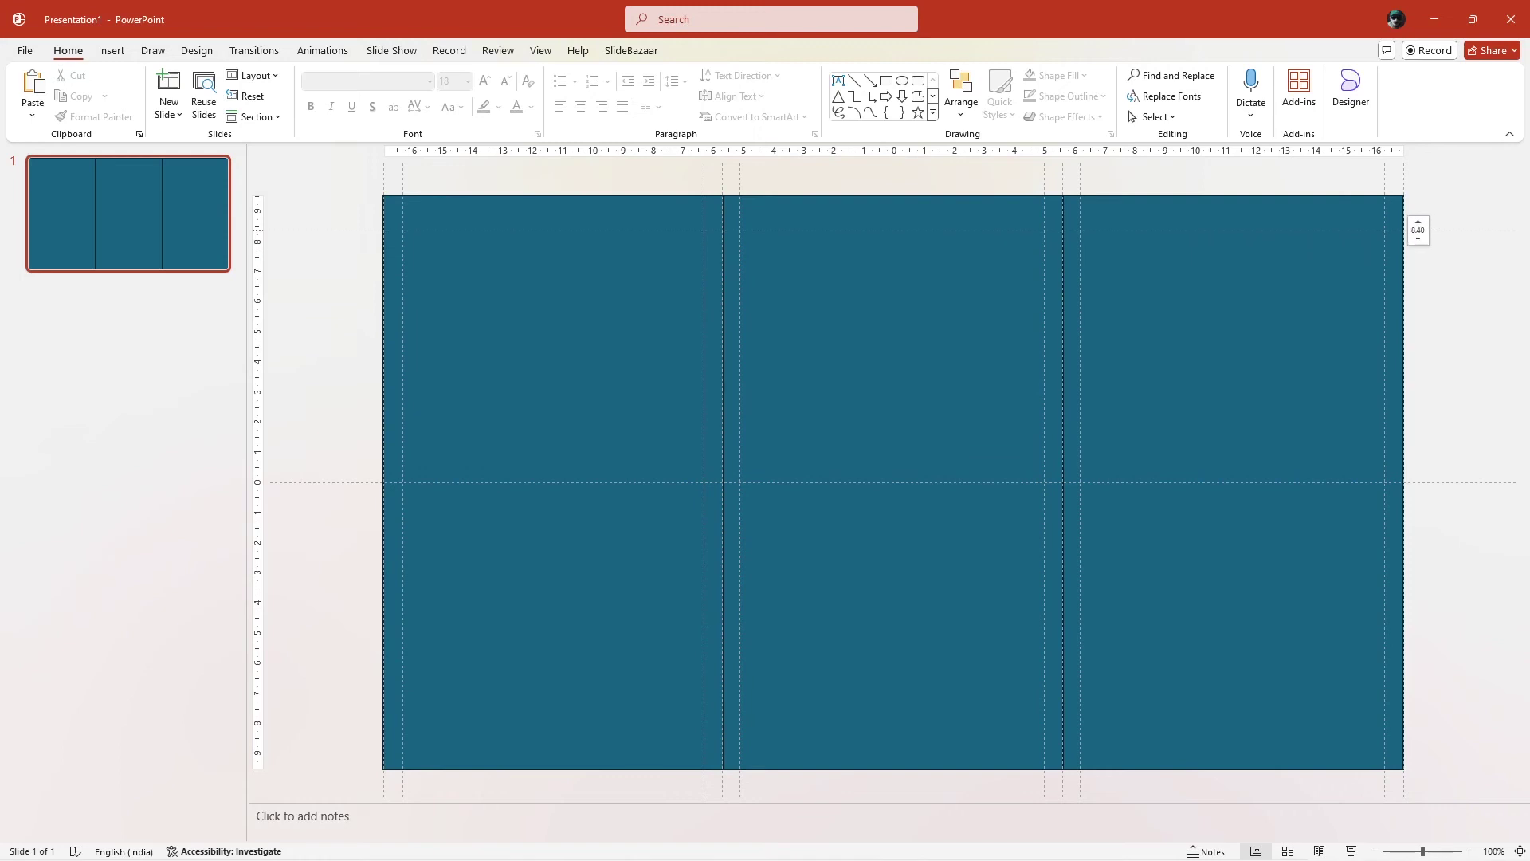
{"action": "left_click_drag", "start_coordinate": [1440, 483], "coordinate": [1448, 735]}
{"action": "key", "text": "ctrl+a"}
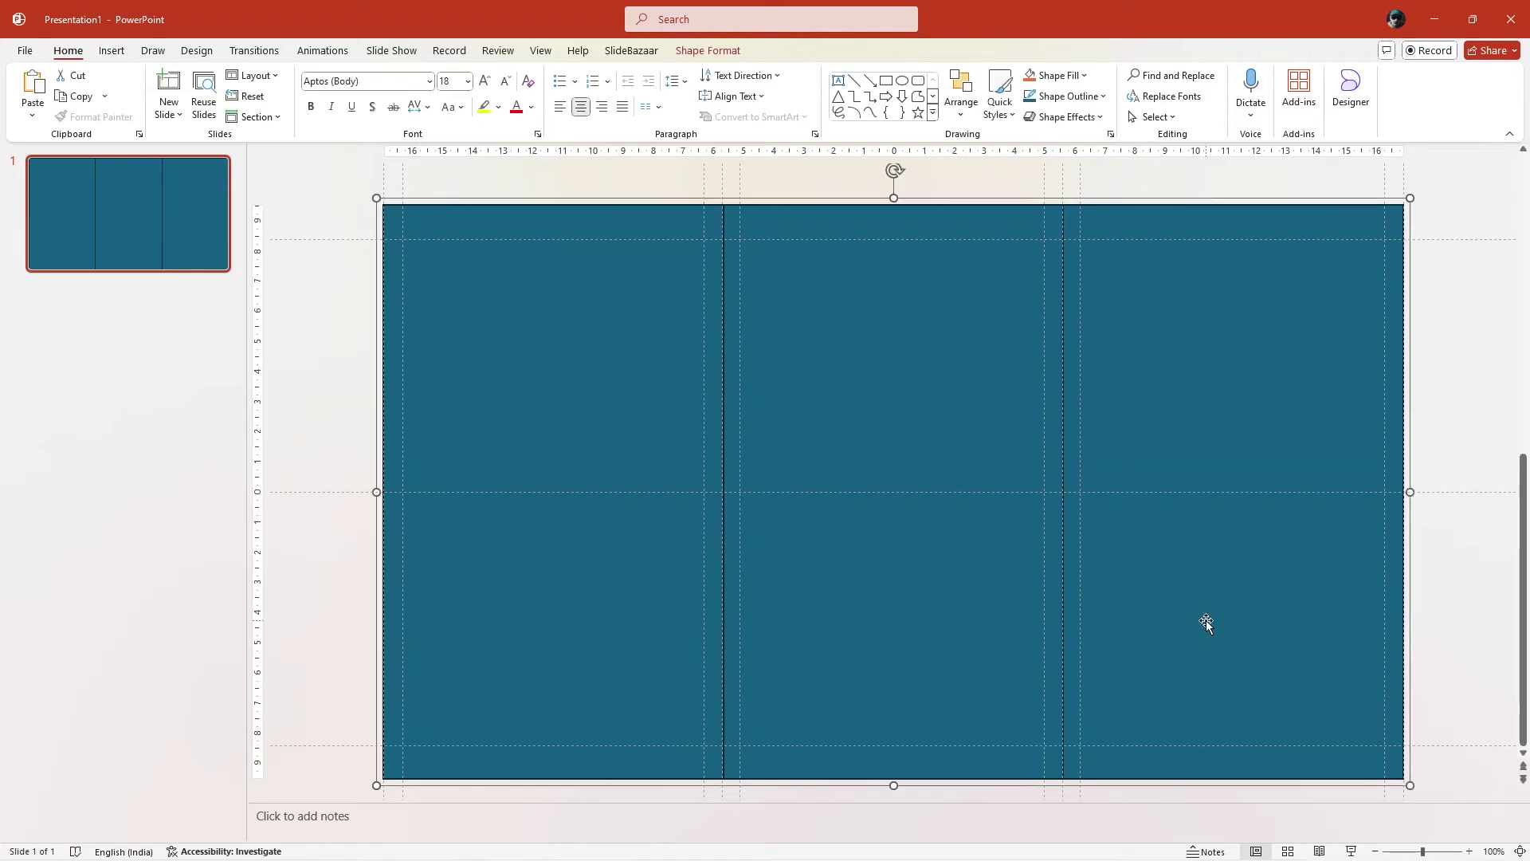
Step: Give the three column shapes a solid white fill with no outline, and nudge the Target Market box right
{"action": "right_click", "coordinate": [1207, 620]}
{"action": "left_click", "coordinate": [1228, 584]}
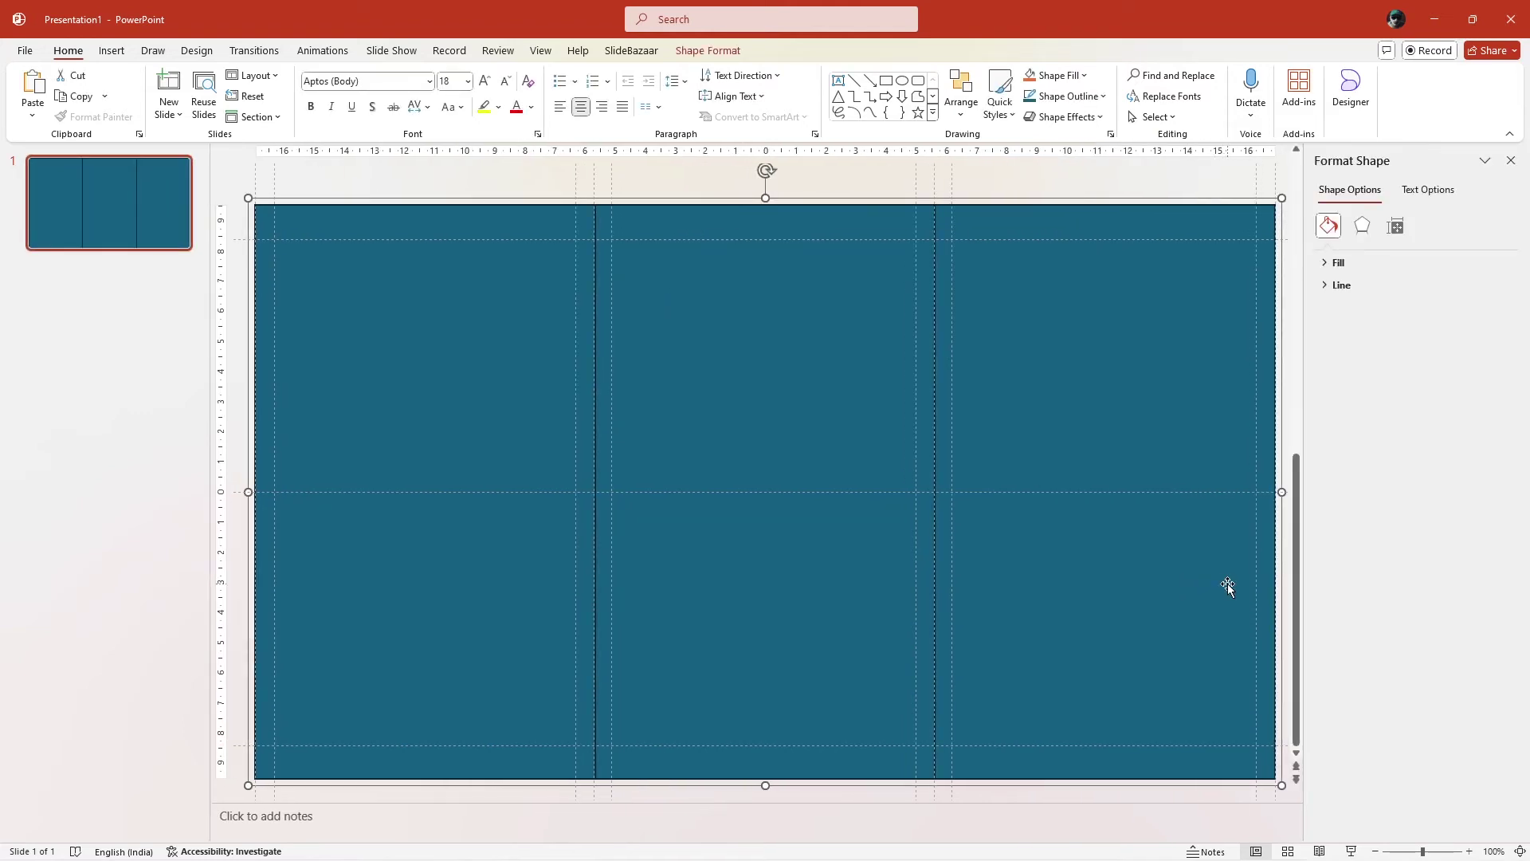
{"action": "left_click", "coordinate": [1335, 263]}
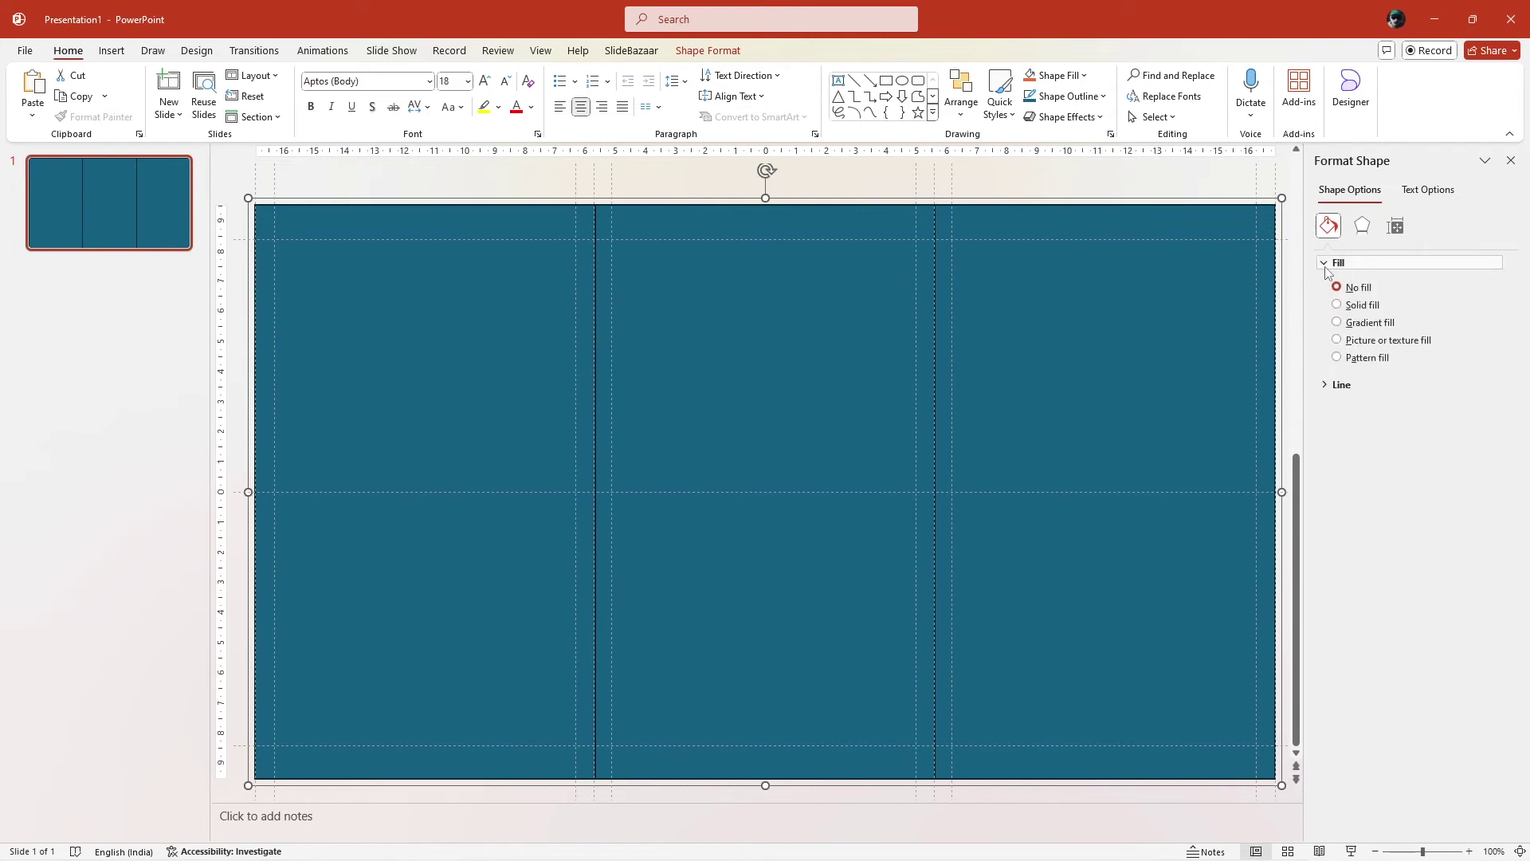
{"action": "left_click", "coordinate": [1347, 306]}
{"action": "left_click", "coordinate": [1495, 386]}
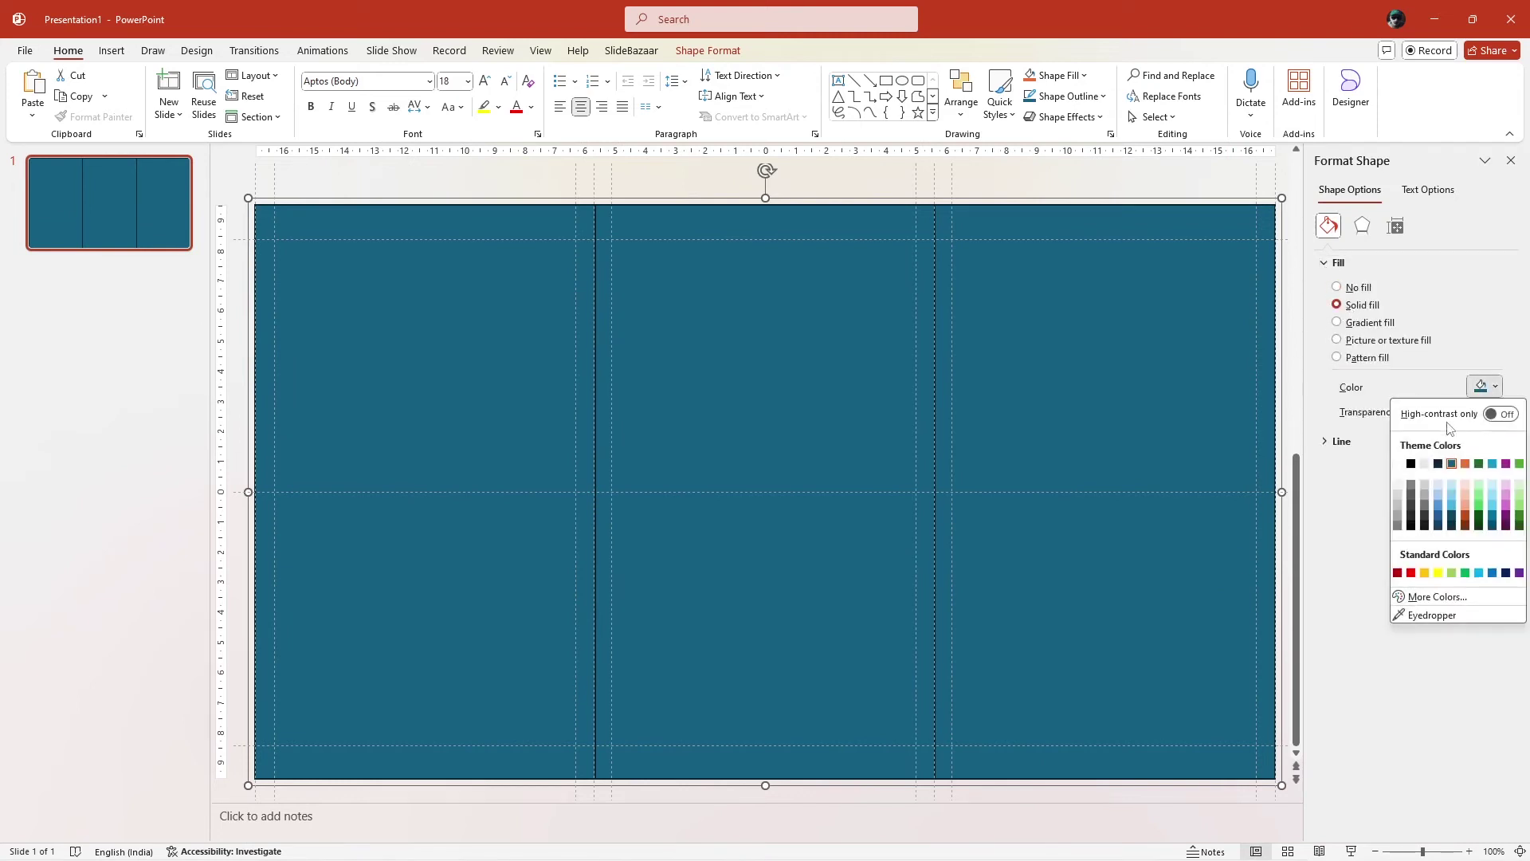
{"action": "left_click", "coordinate": [1405, 462]}
{"action": "left_click", "coordinate": [1333, 442]}
{"action": "left_click", "coordinate": [1337, 465]}
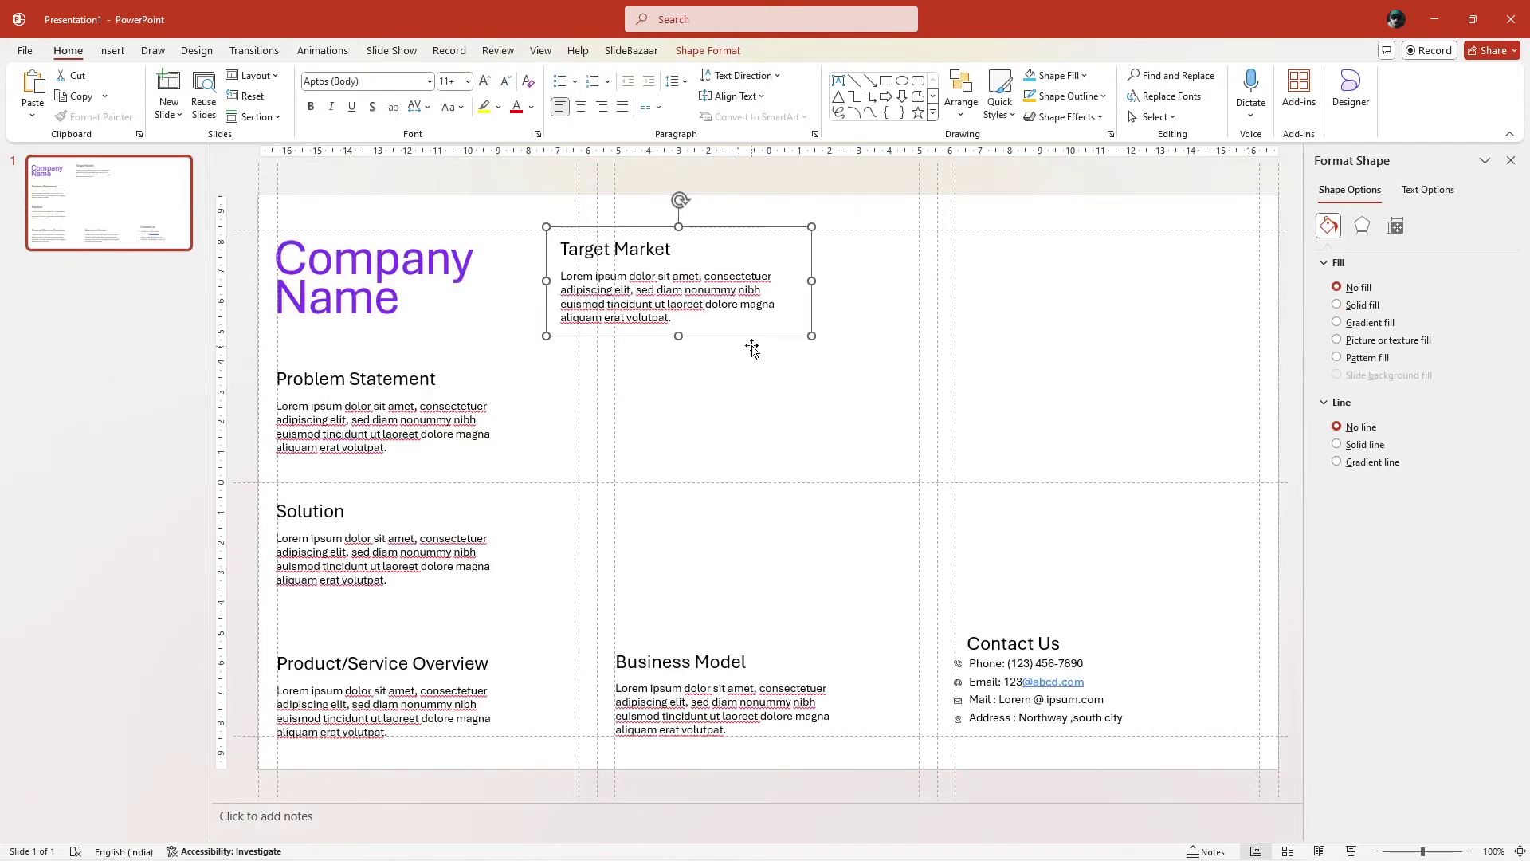
{"action": "left_click_drag", "start_coordinate": [747, 334], "coordinate": [796, 332]}
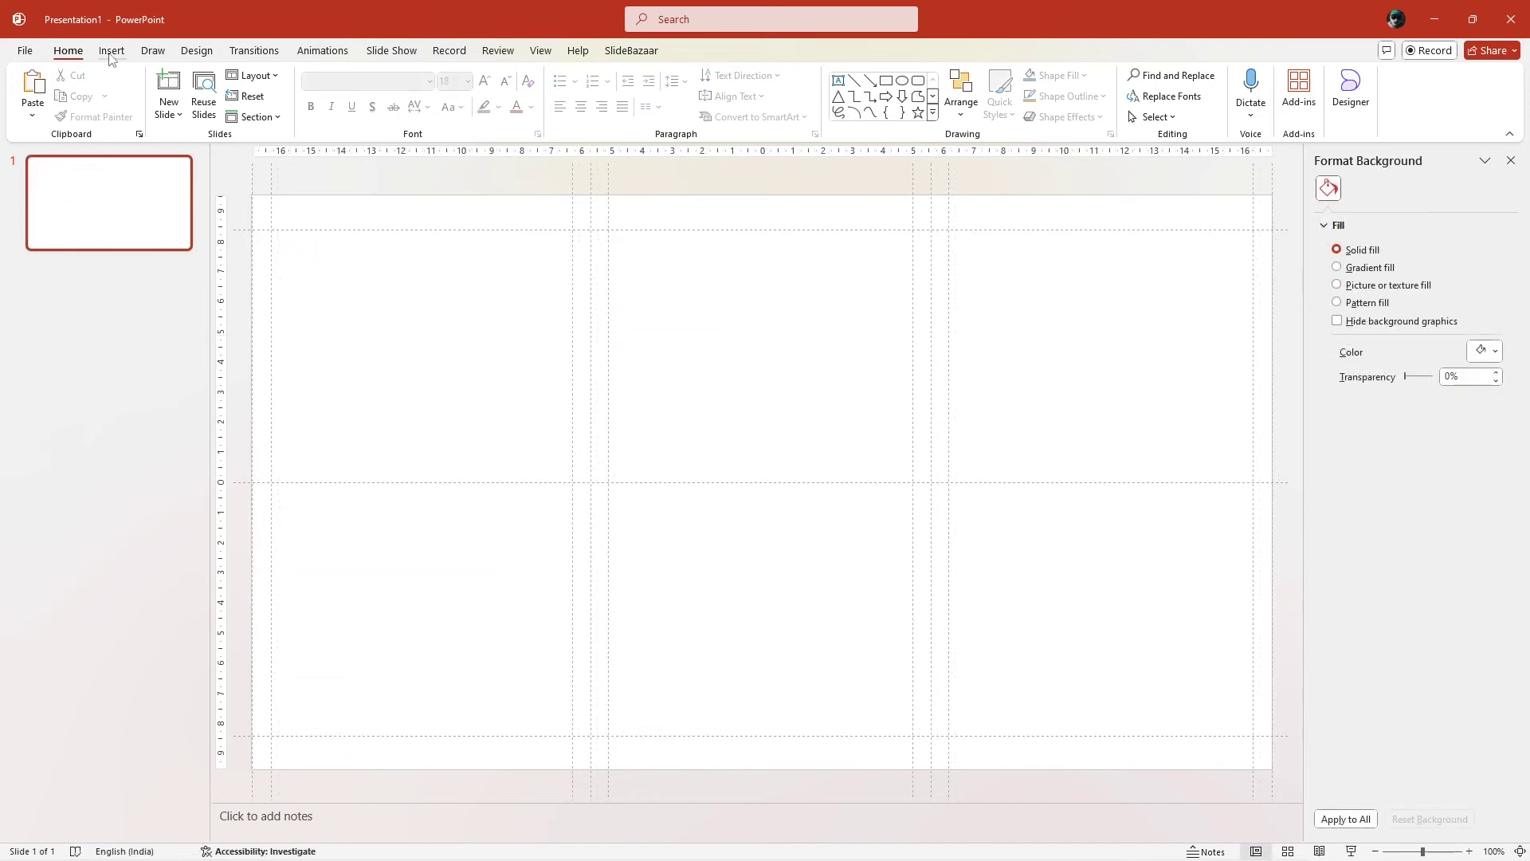
Step: Draw a text box at the slide's top-left and type 'Com'
{"action": "left_click", "coordinate": [111, 51]}
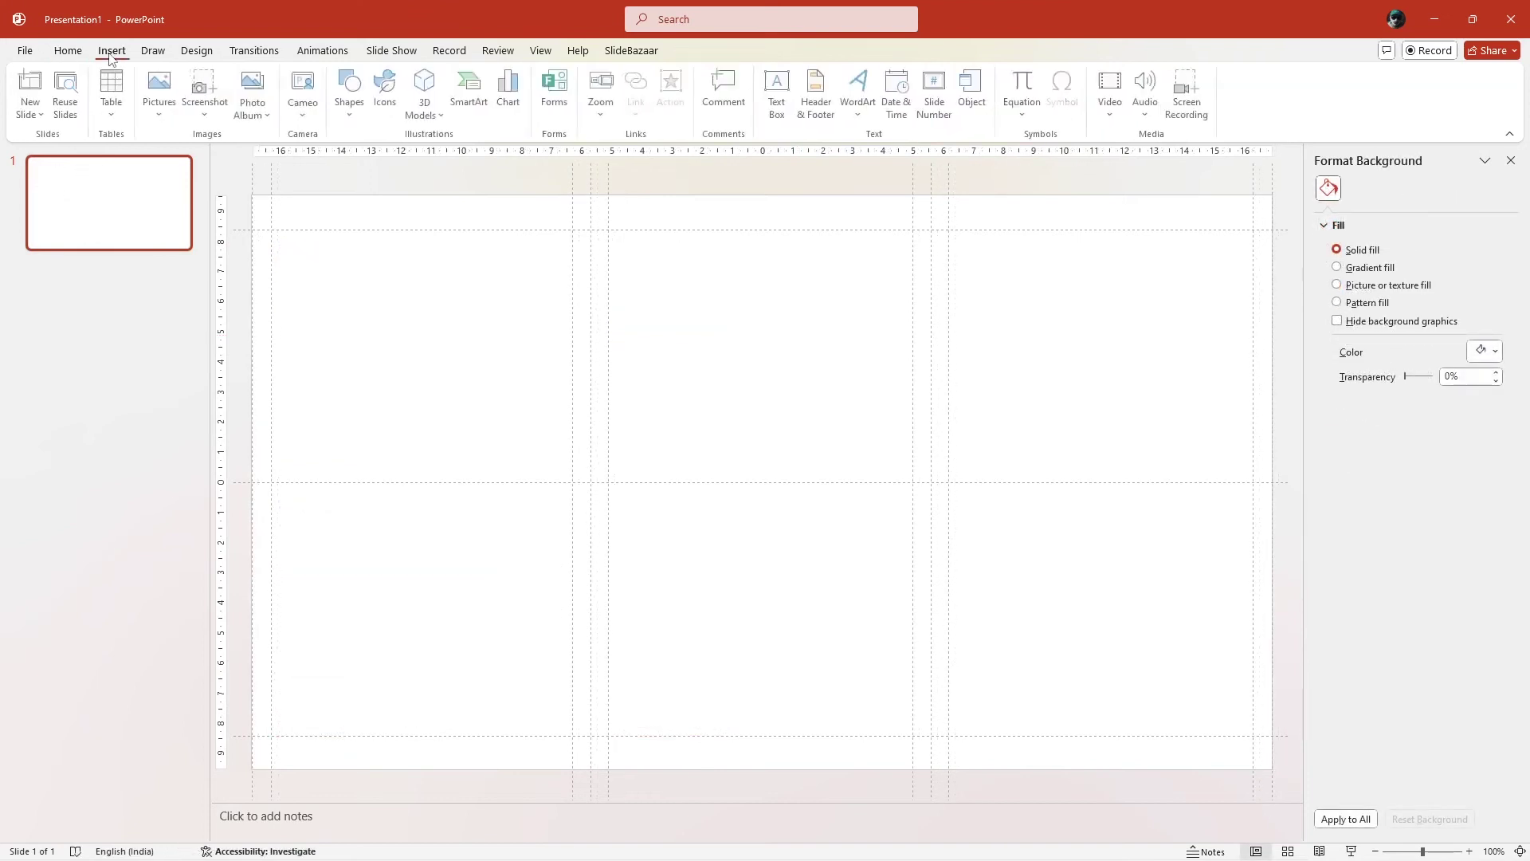
{"action": "left_click", "coordinate": [768, 99]}
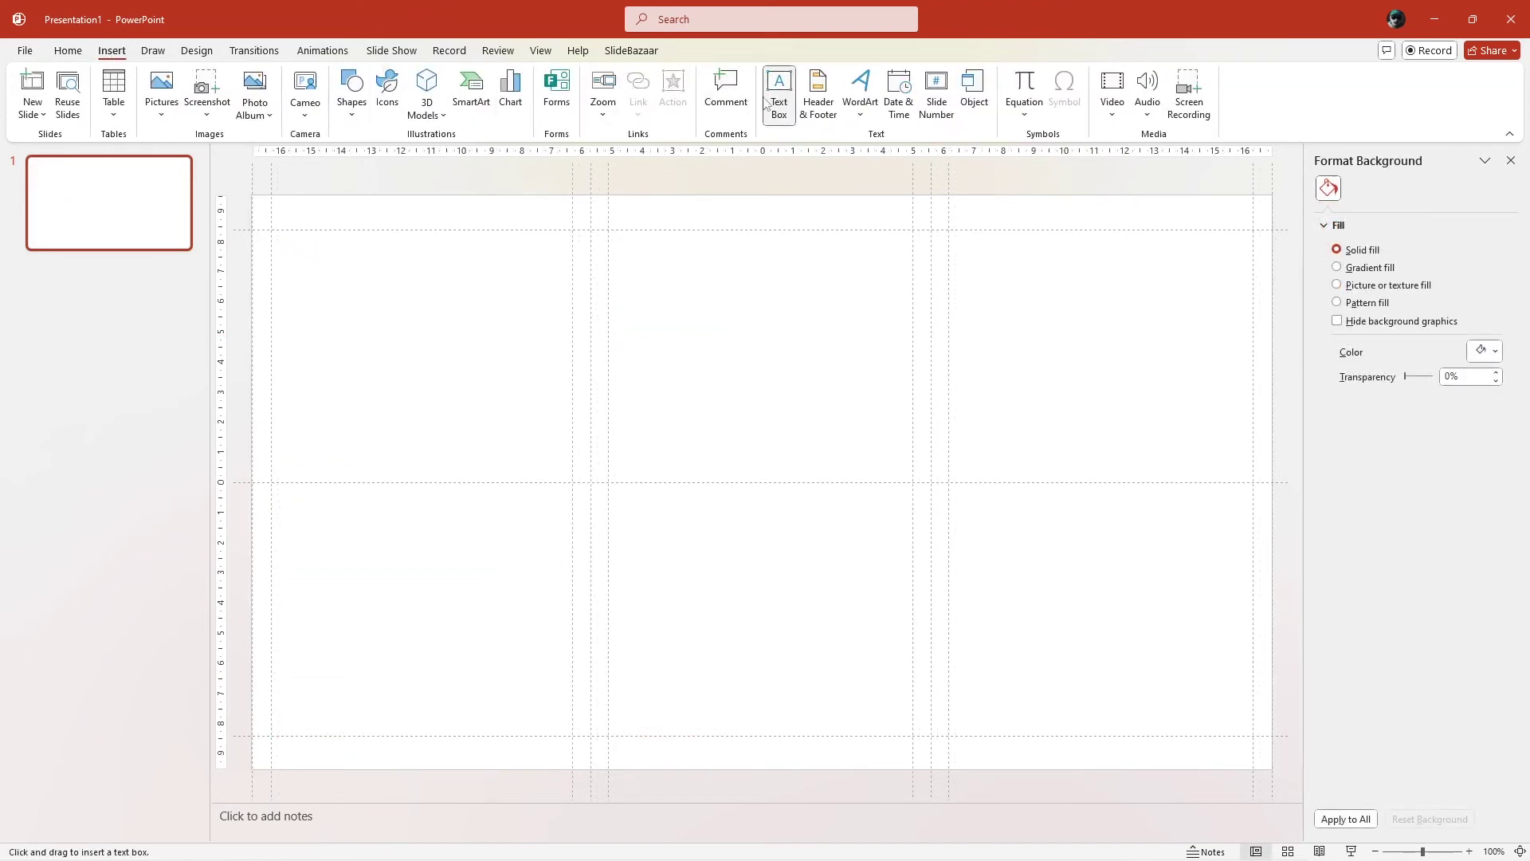
{"action": "left_click_drag", "start_coordinate": [288, 260], "coordinate": [488, 355]}
{"action": "type", "text": "Com"}
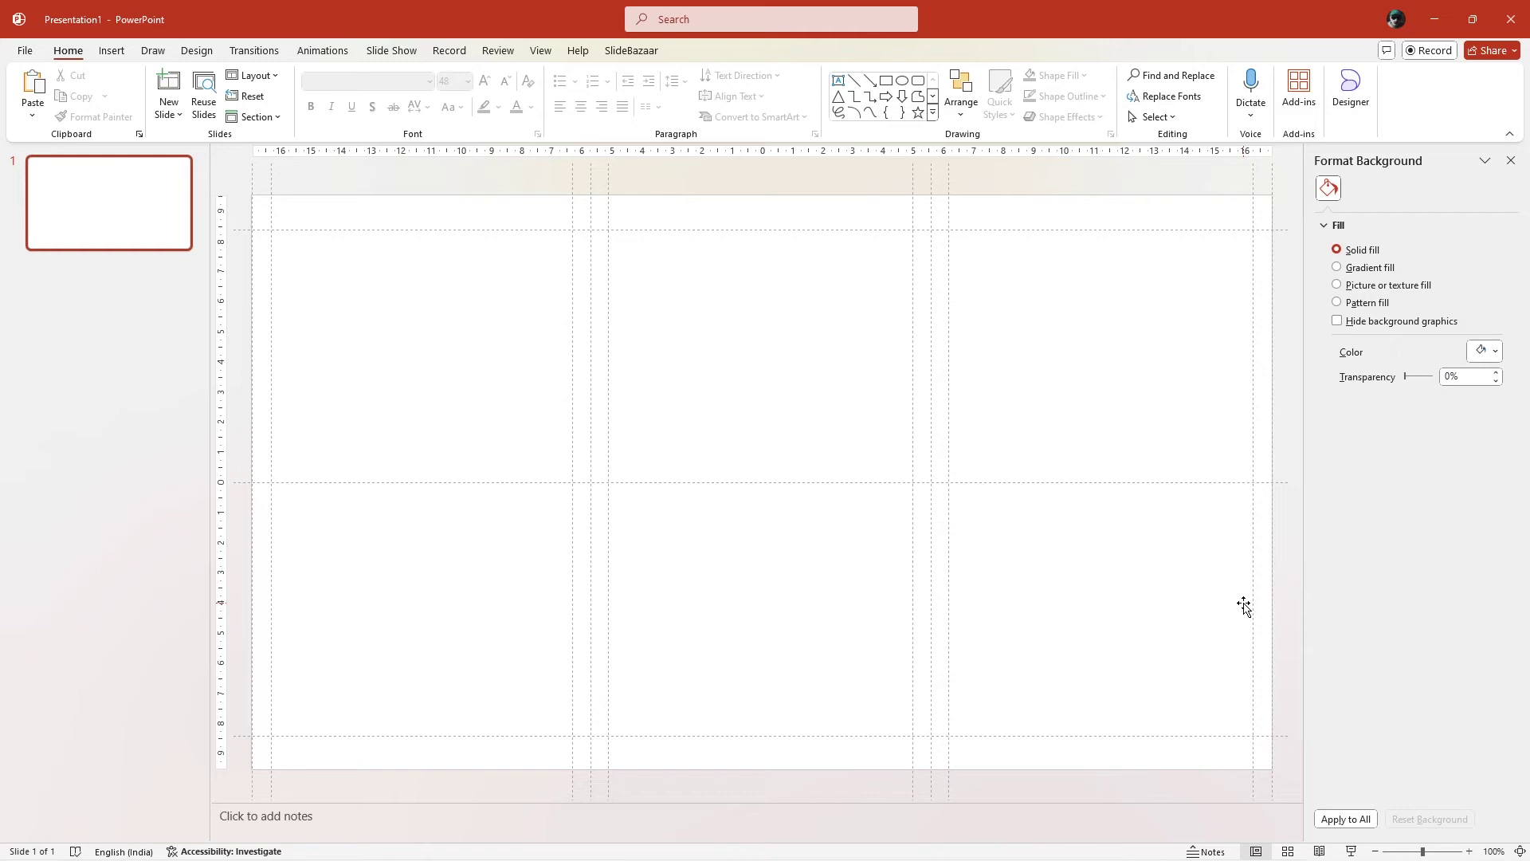
Step: Paste the Company Name heading and the Problem Statement, Solution and Product/Service Overview blocks
{"action": "key", "text": "ctrl+v"}
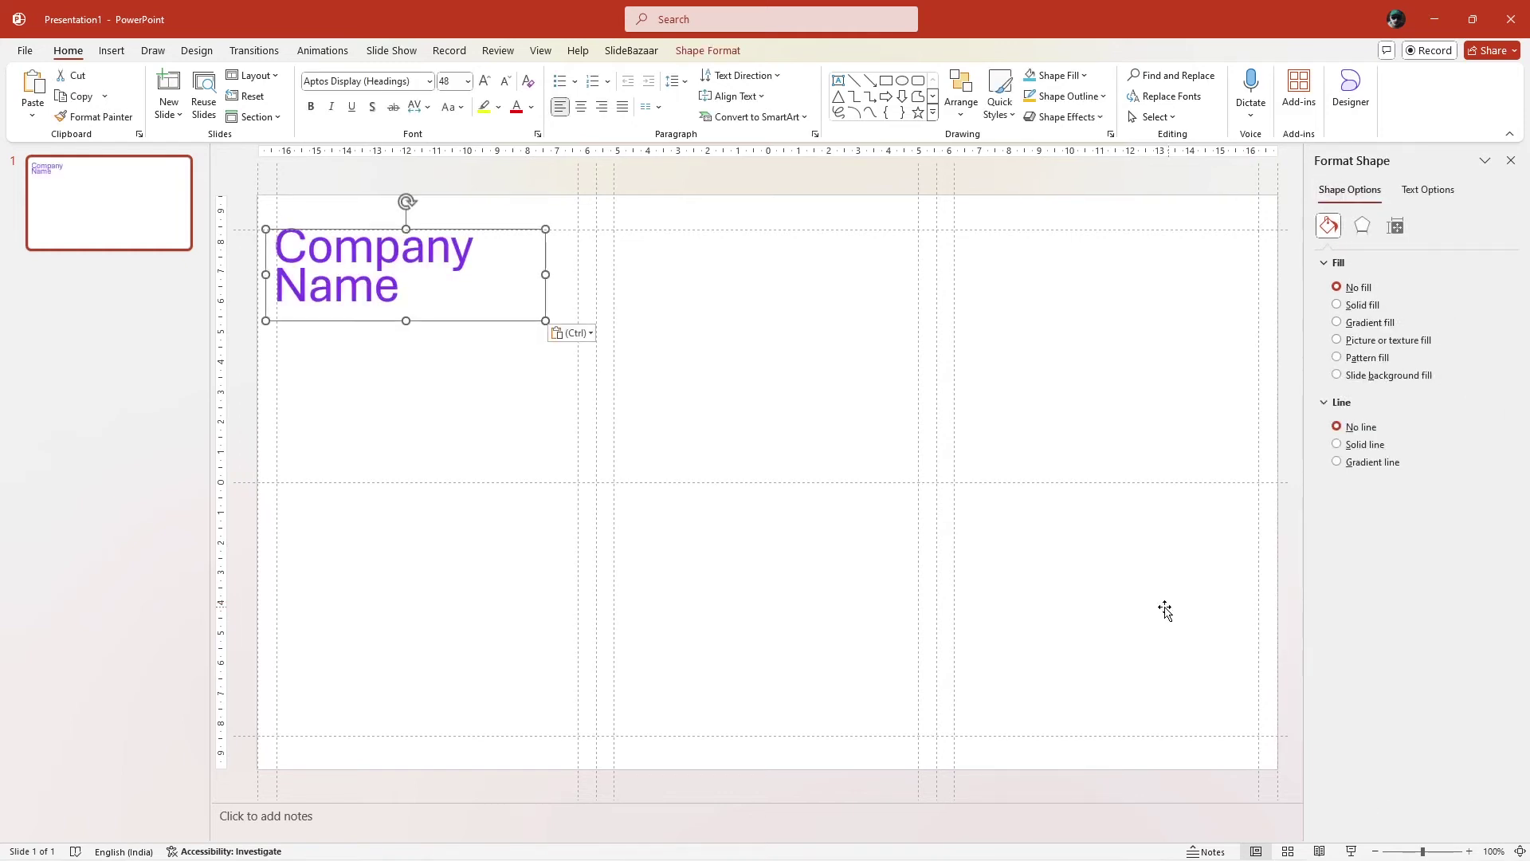
{"action": "left_click", "coordinate": [1250, 660]}
{"action": "key", "text": "ctrl+v"}
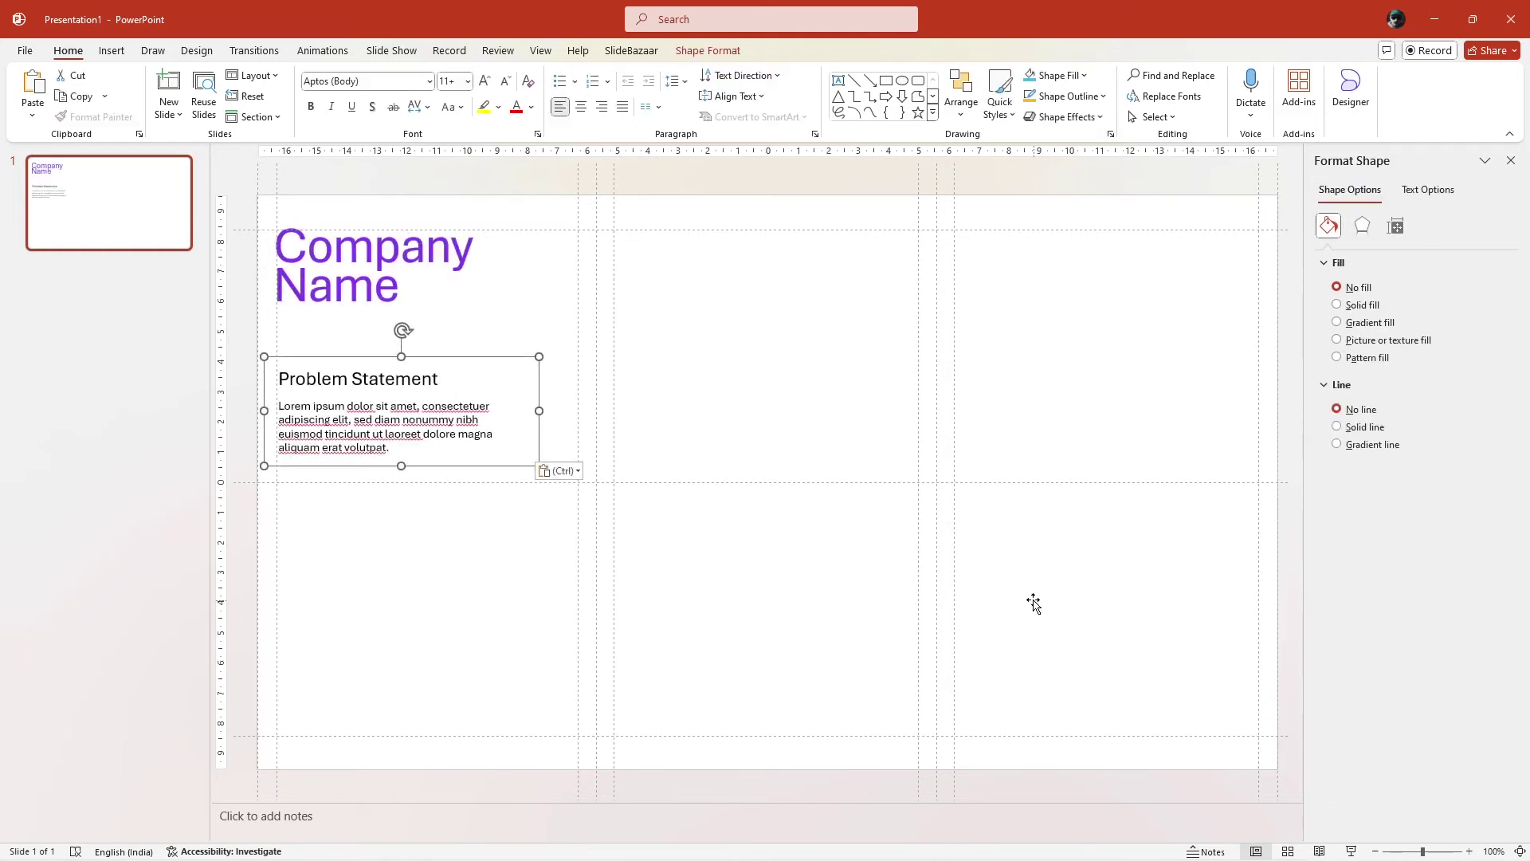
{"action": "key", "text": "ctrl+v"}
{"action": "key", "text": "ctrl+v"}
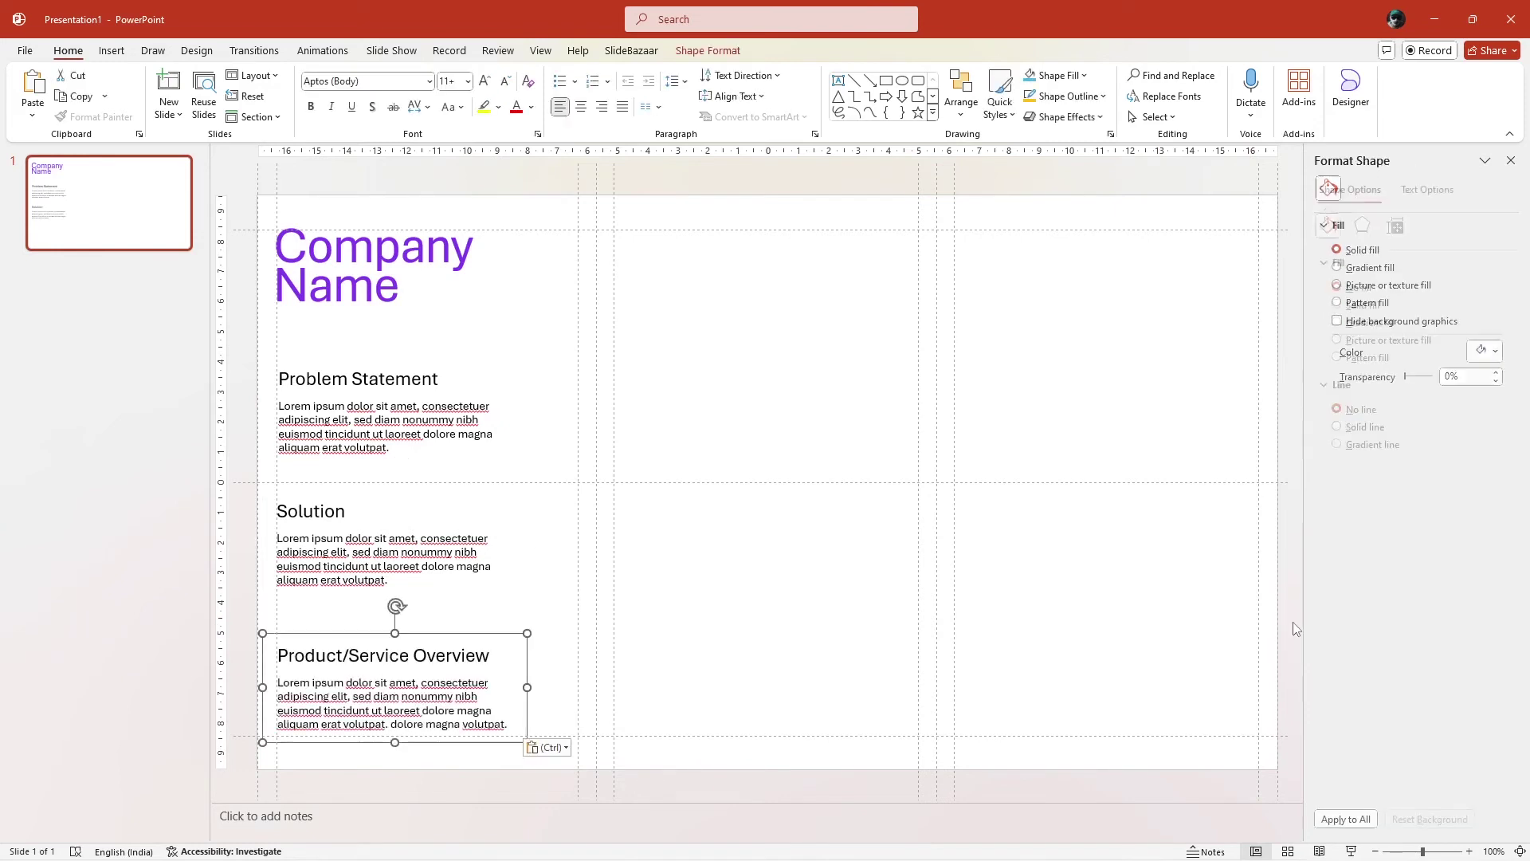
Step: Clear the slide selection and open the Design theme variants to choose a font
{"action": "left_click", "coordinate": [1292, 625]}
{"action": "key", "text": "ctrl+v"}
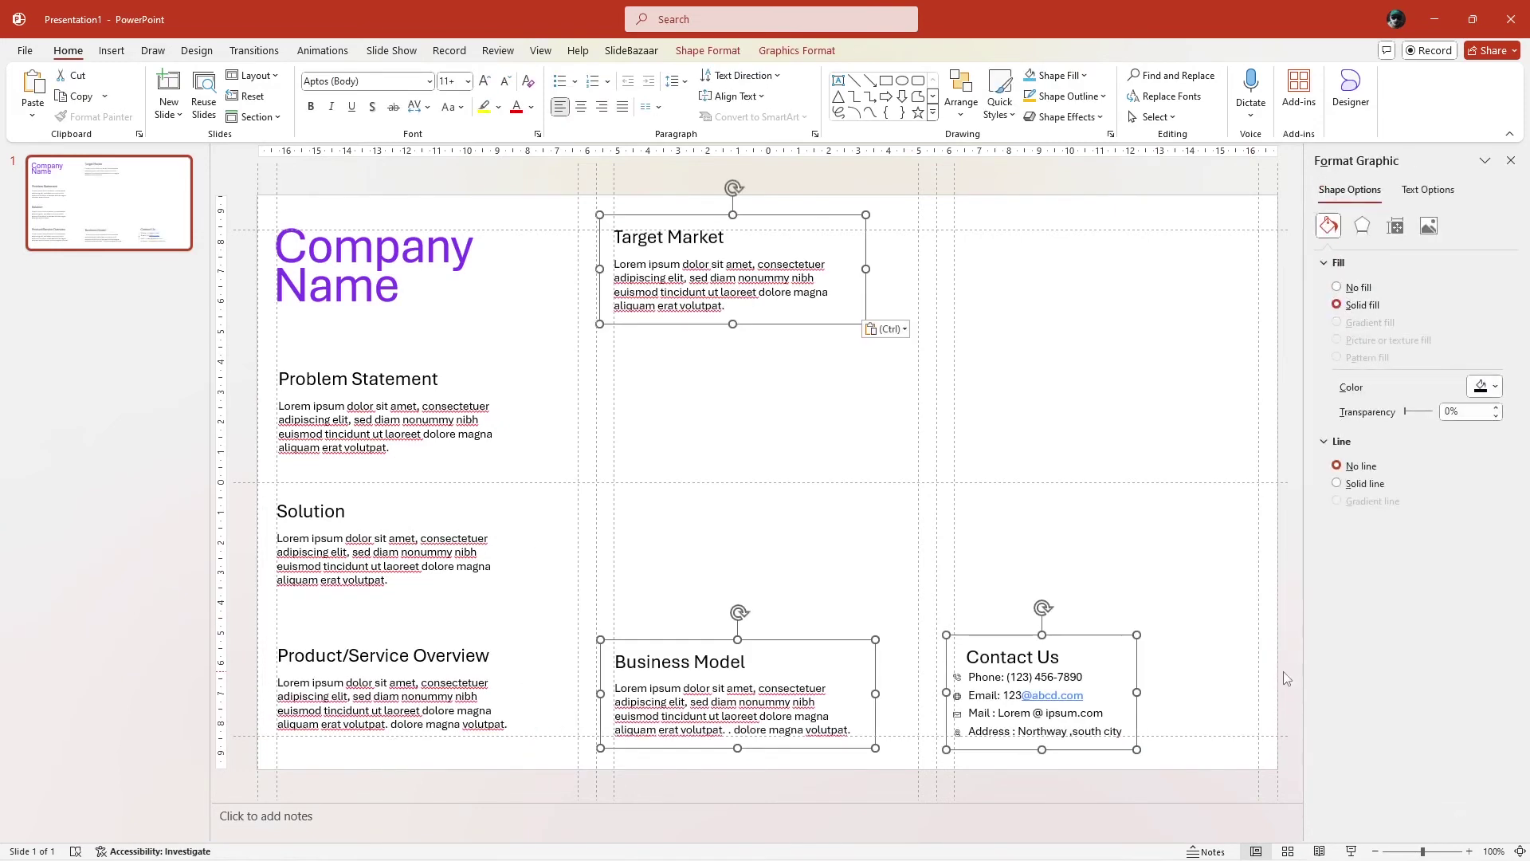
{"action": "left_click", "coordinate": [1283, 671]}
{"action": "left_click", "coordinate": [196, 51]}
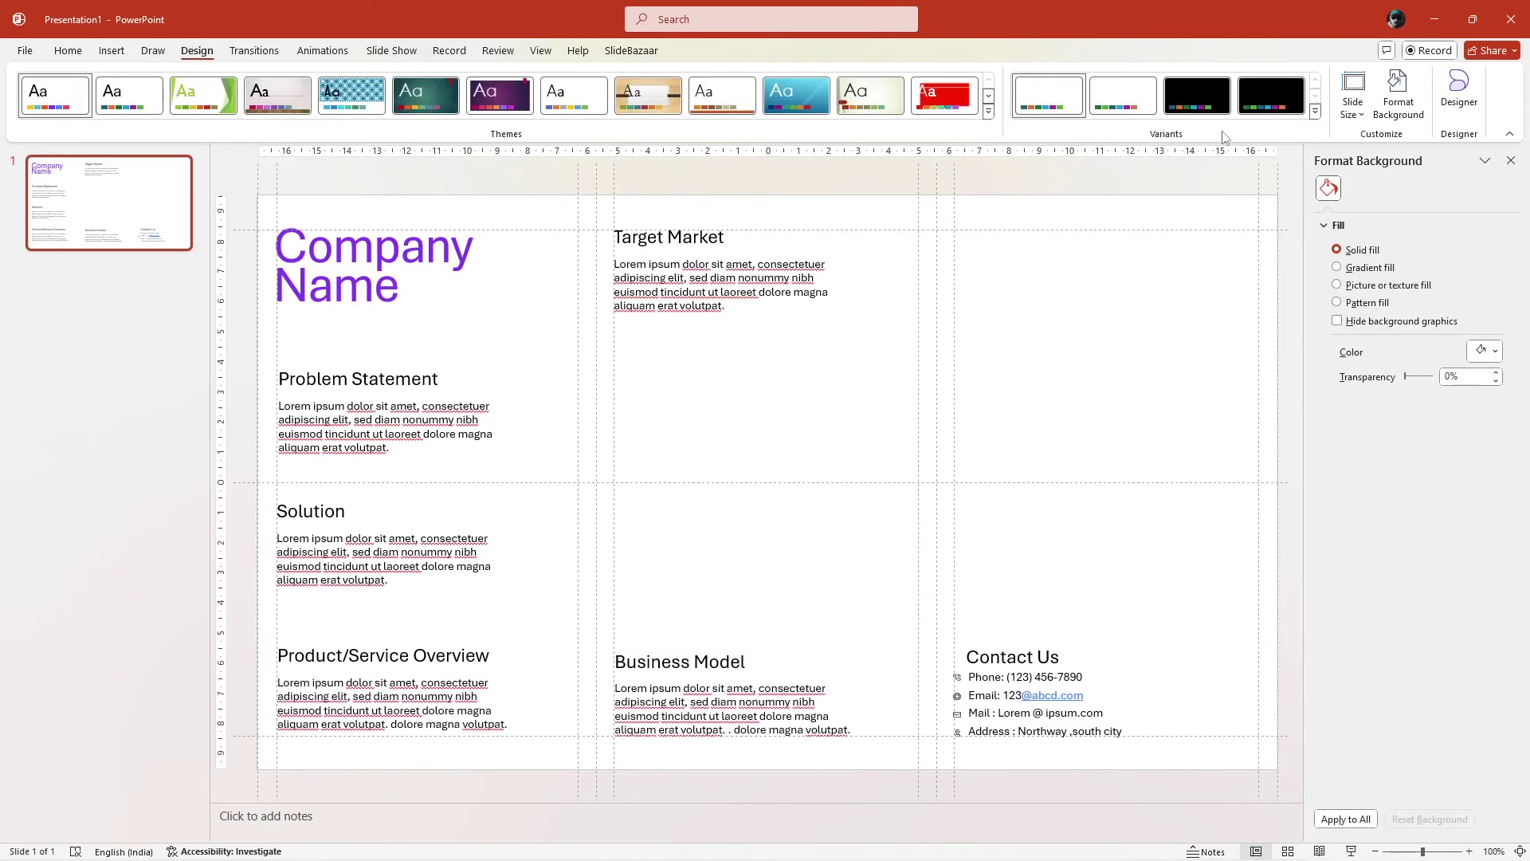
{"action": "left_click", "coordinate": [1315, 112]}
{"action": "mouse_move", "coordinate": [1275, 160]}
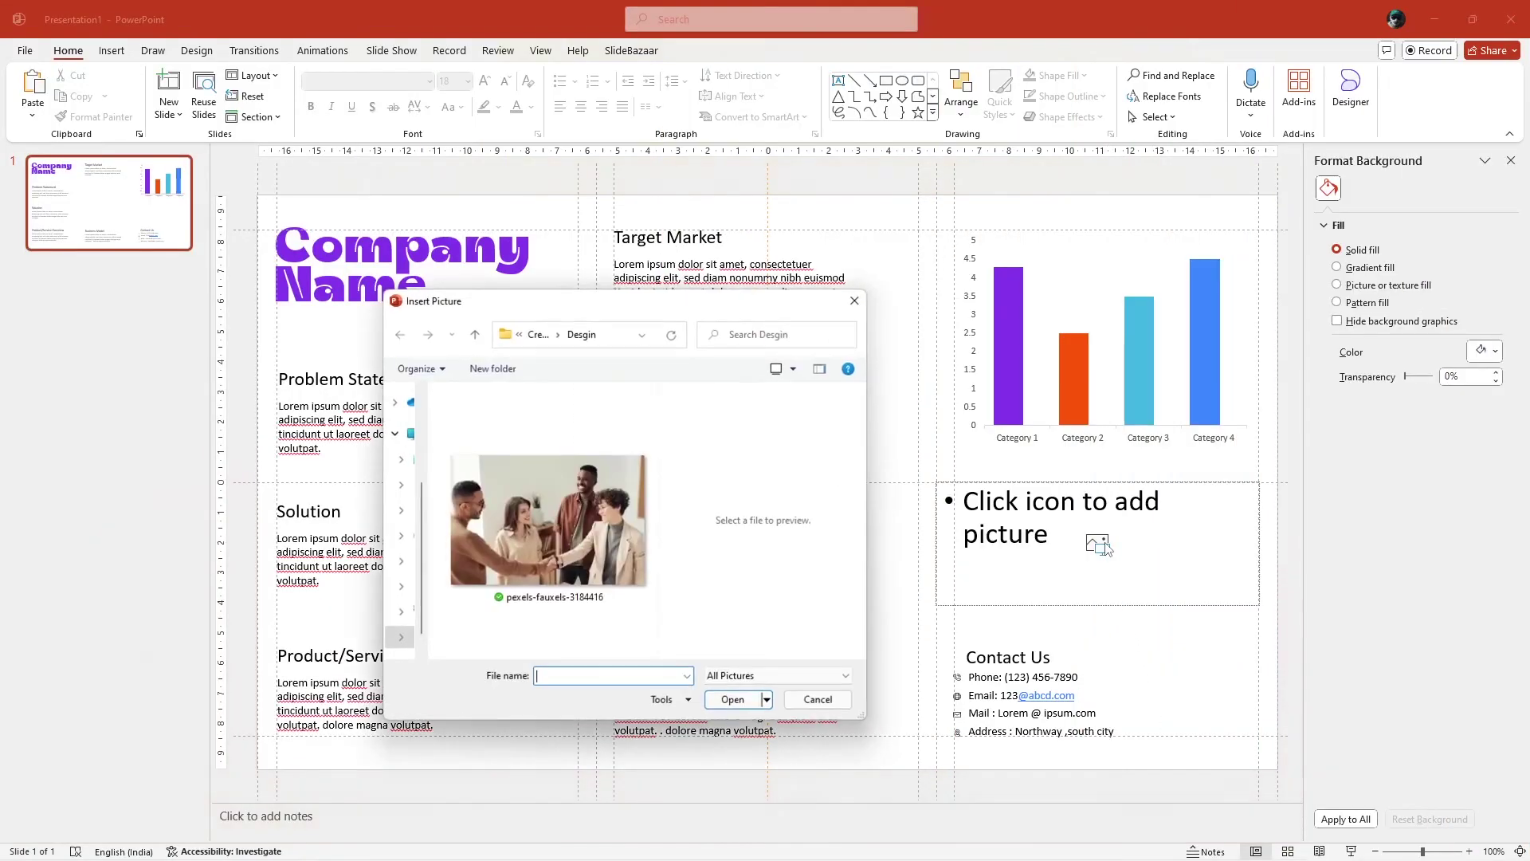
Step: Insert the handshake team photo and mark its area with a yellow rectangle about 4.52 cm tall
{"action": "left_click", "coordinate": [570, 569]}
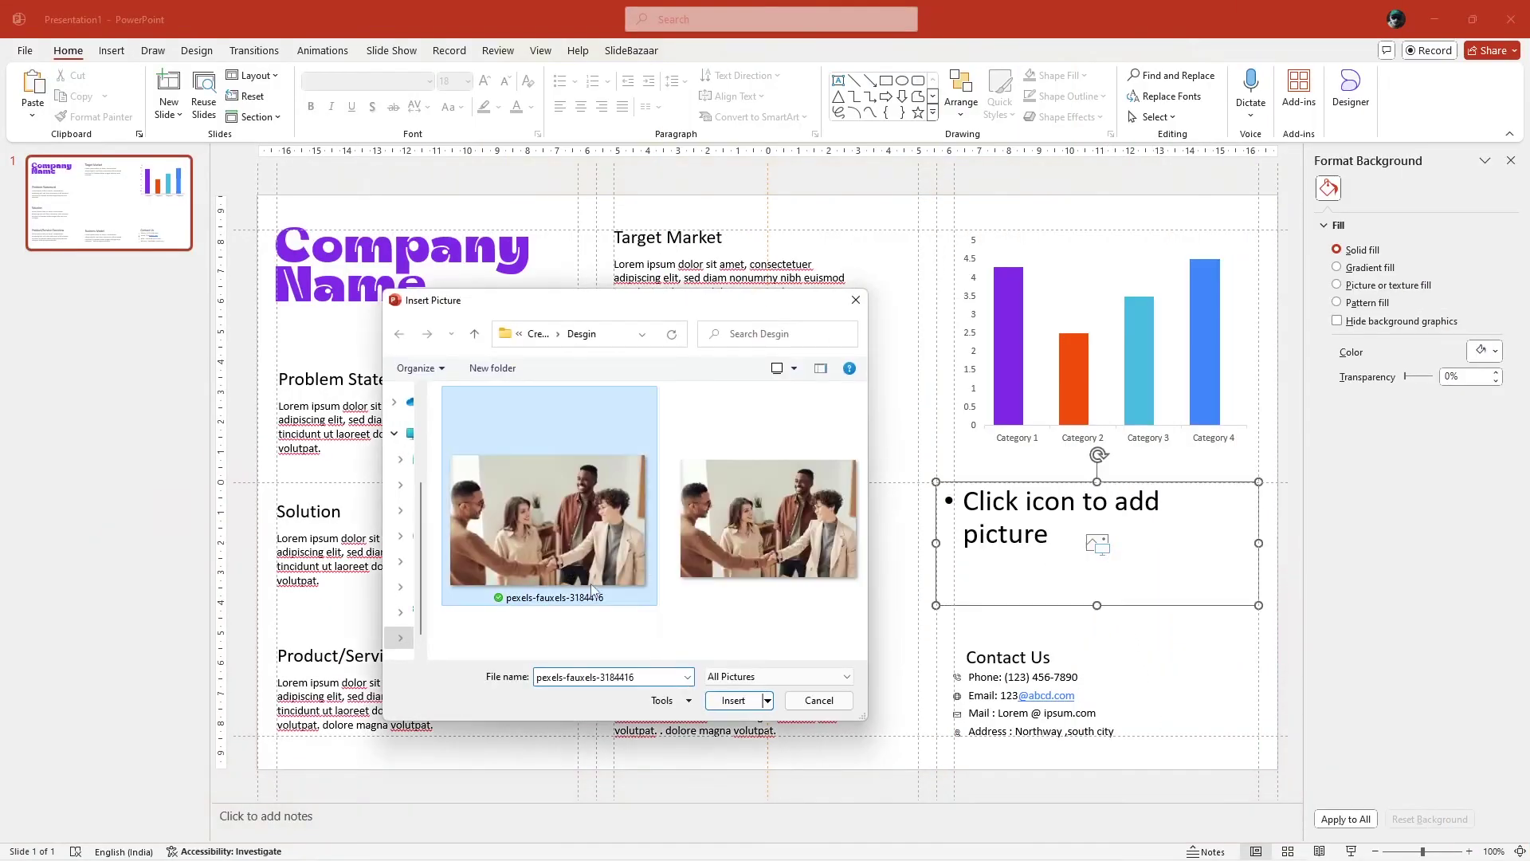
{"action": "left_click", "coordinate": [733, 700]}
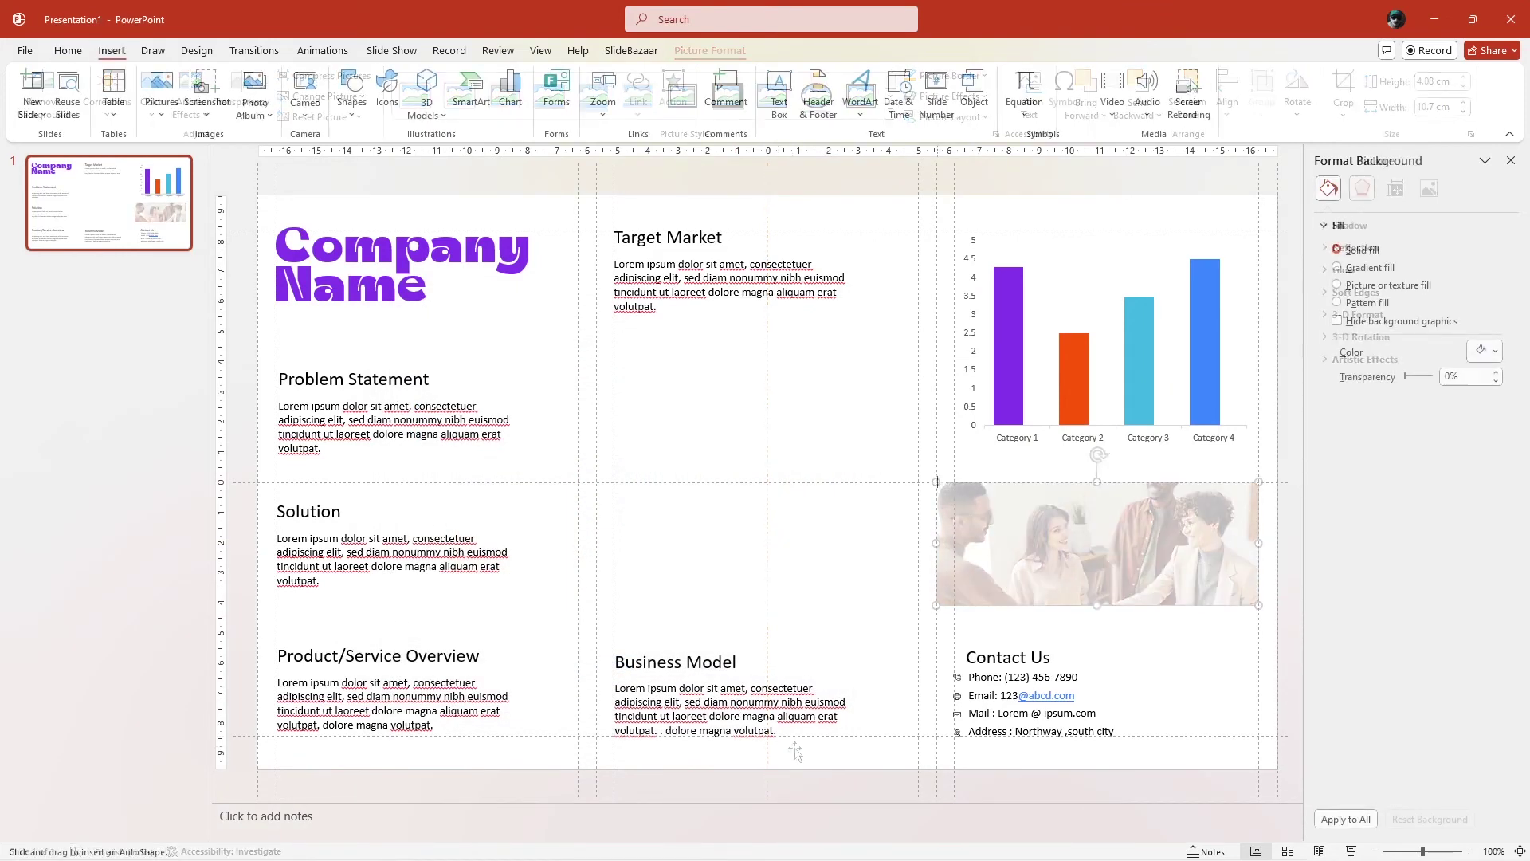
{"action": "mouse_move", "coordinate": [936, 482]}
{"action": "left_mouse_down"}
{"action": "mouse_move", "coordinate": [991, 549]}
{"action": "mouse_move", "coordinate": [1202, 593]}
{"action": "left_mouse_up"}
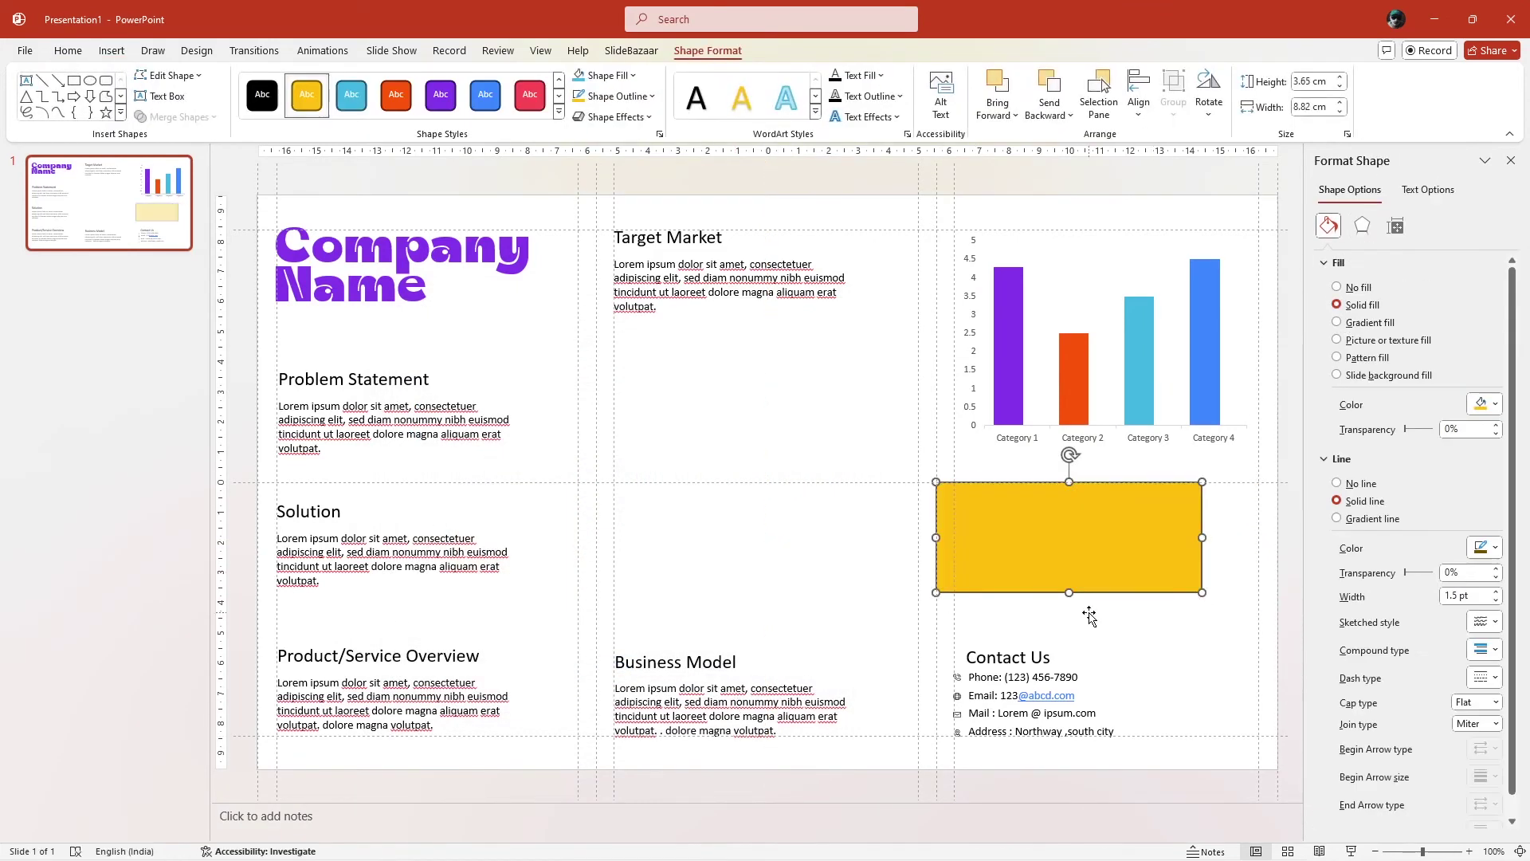
{"action": "left_click_drag", "start_coordinate": [1070, 593], "coordinate": [1070, 618]}
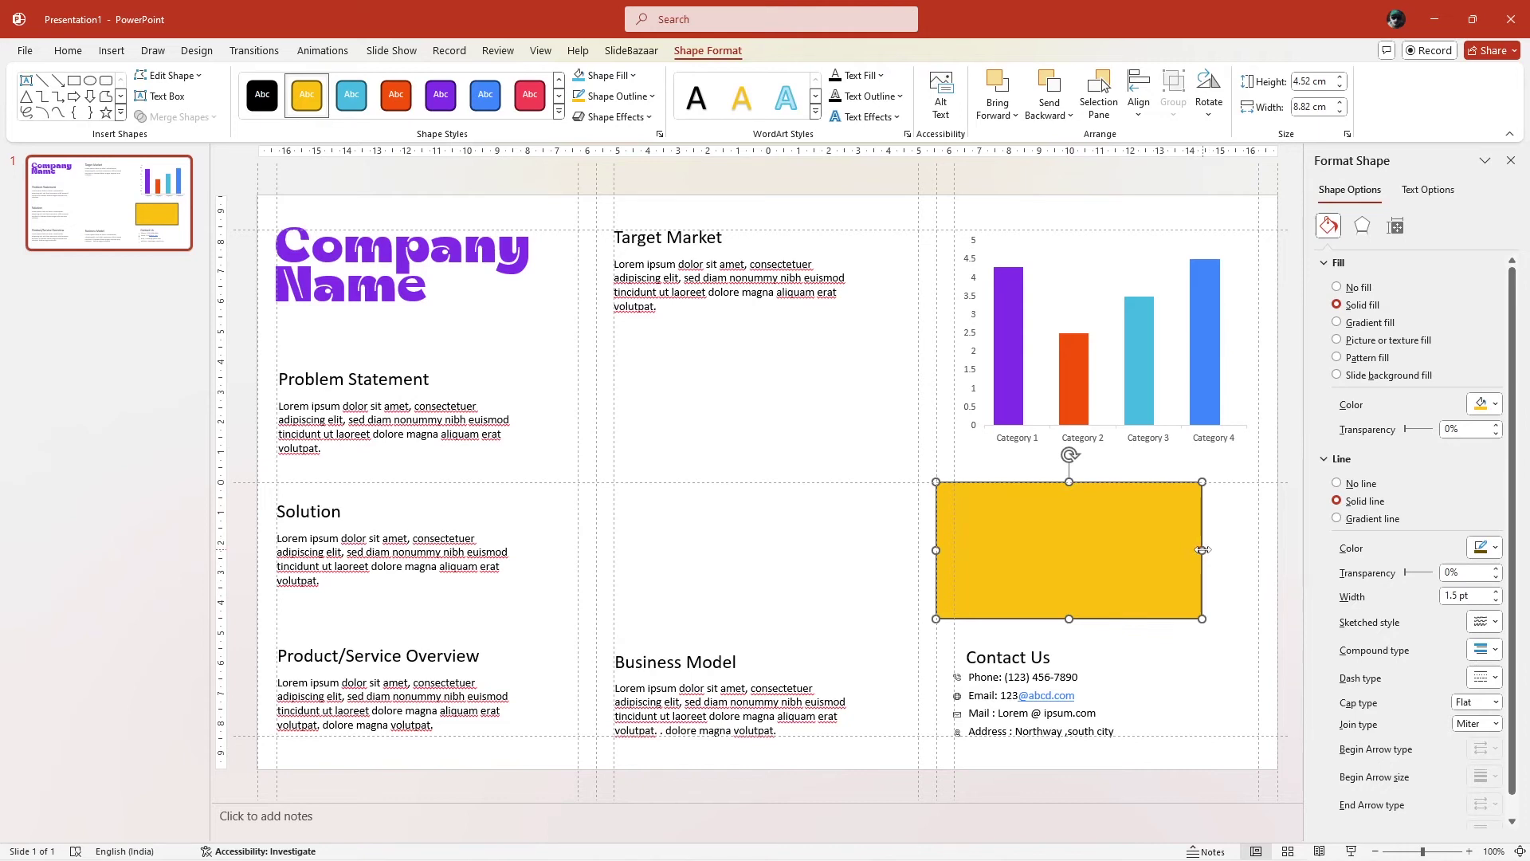
{"action": "left_click_drag", "start_coordinate": [1203, 550], "coordinate": [1257, 542]}
{"action": "left_click_drag", "start_coordinate": [1098, 618], "coordinate": [1100, 608]}
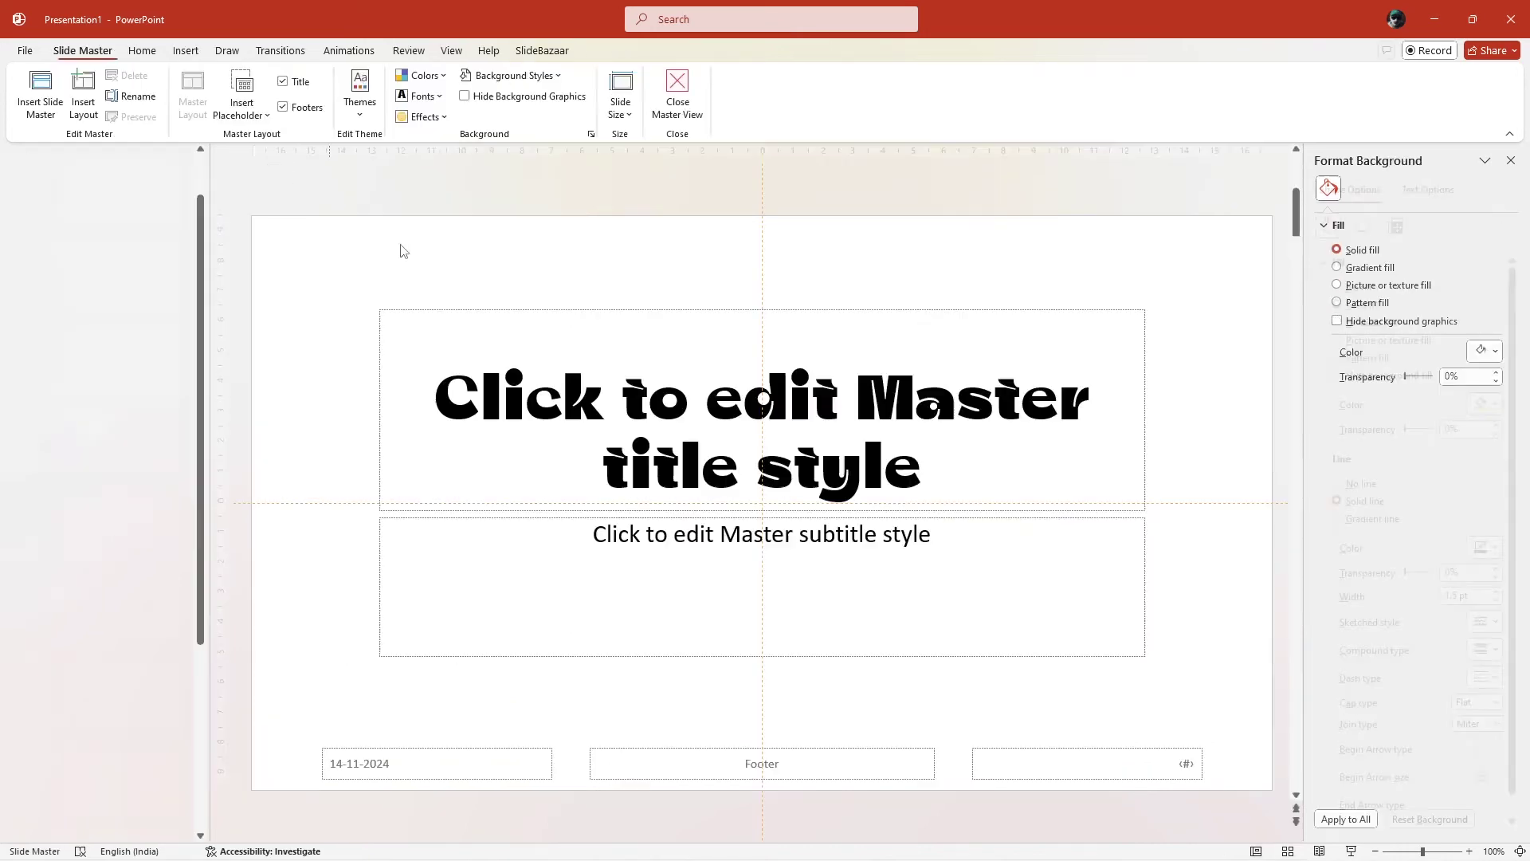
{"action": "key", "text": "ctrl+a"}
Step: Delete the master layout's placeholders and paste the yellow rectangle onto it
{"action": "key", "text": "Delete"}
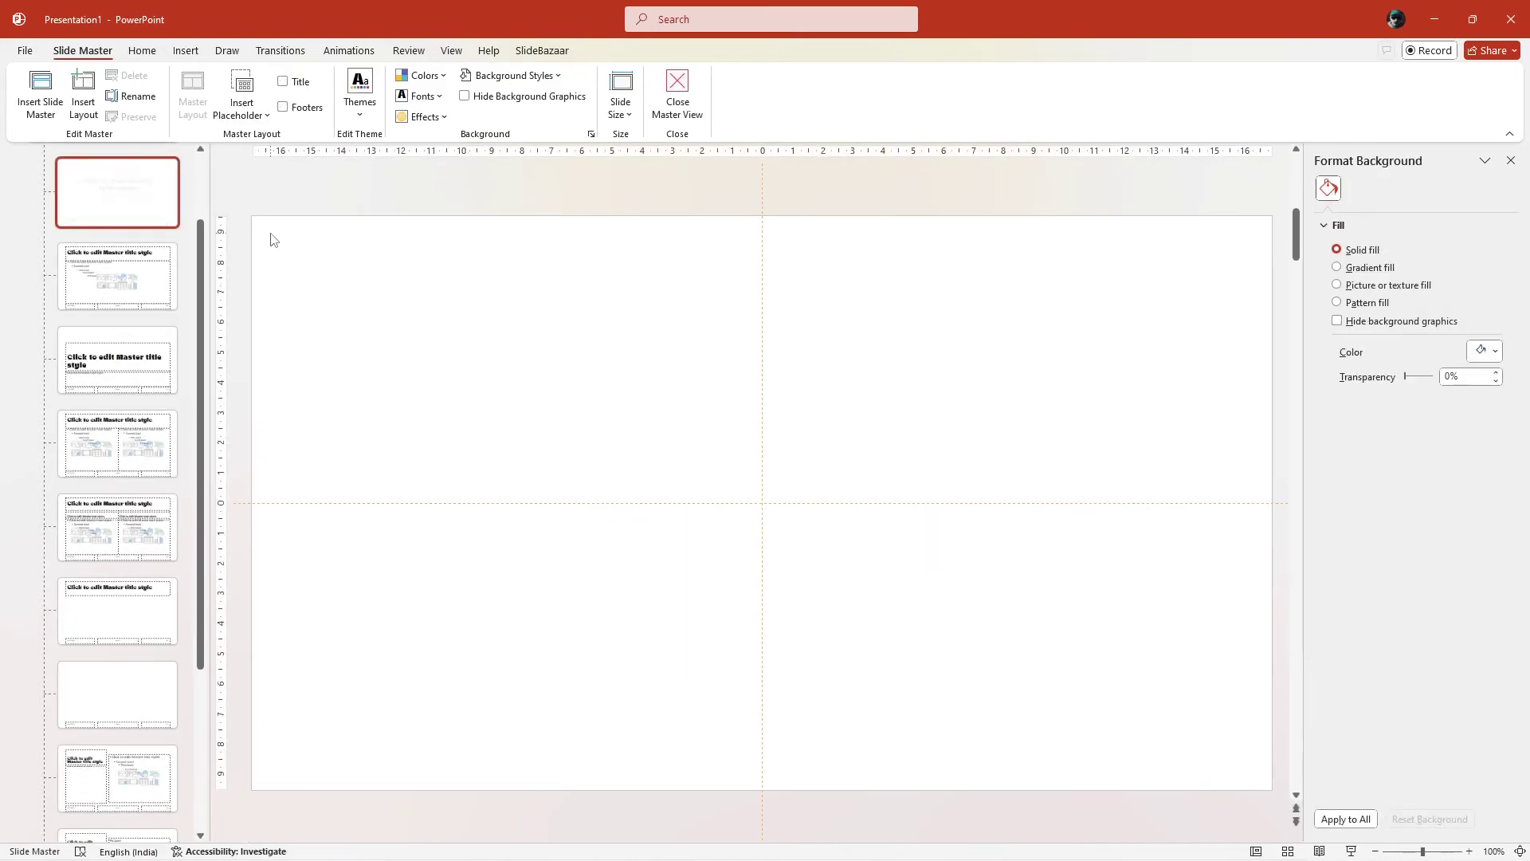
{"action": "key", "text": "ctrl+v"}
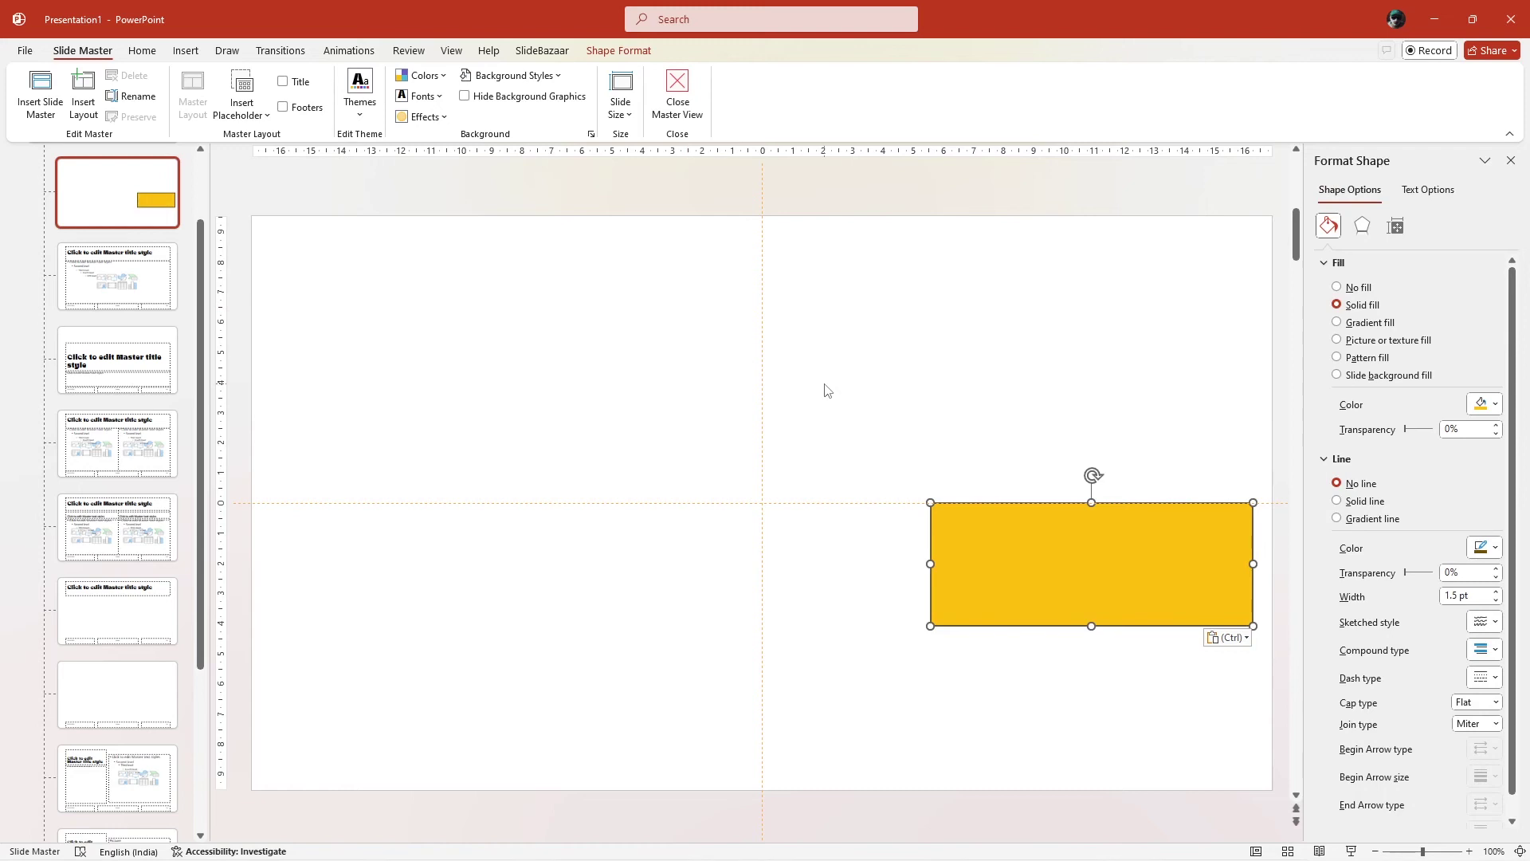
{"action": "left_click", "coordinate": [815, 389]}
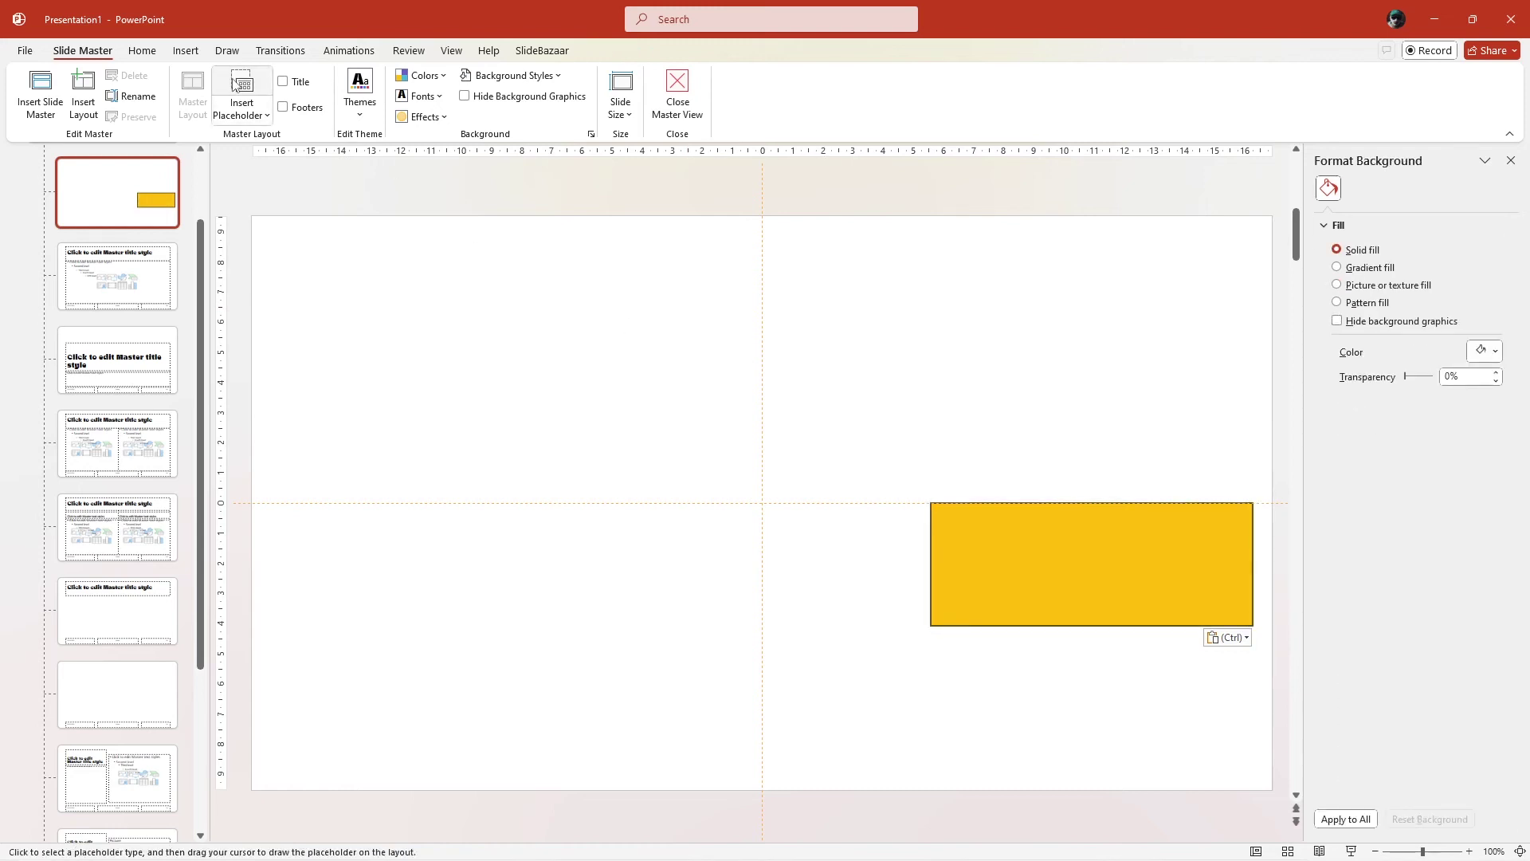
Step: Draw a Picture placeholder over the rectangle and intersect them to trim it to that area
{"action": "left_click", "coordinate": [247, 101]}
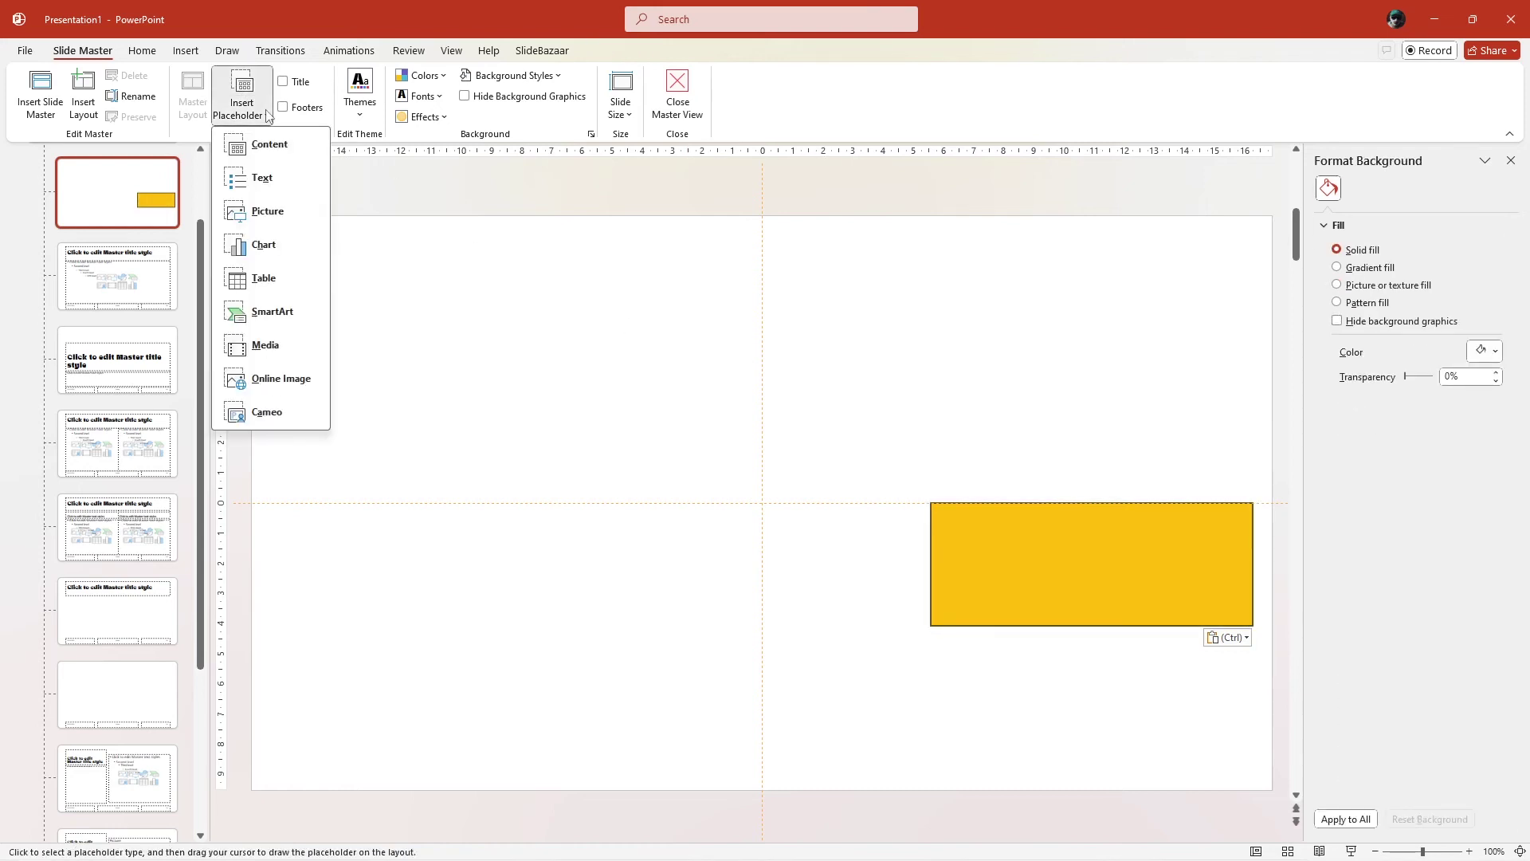
{"action": "left_click", "coordinate": [267, 208]}
{"action": "left_click_drag", "start_coordinate": [858, 428], "coordinate": [1277, 678]}
{"action": "left_click_drag", "start_coordinate": [813, 373], "coordinate": [1263, 734]}
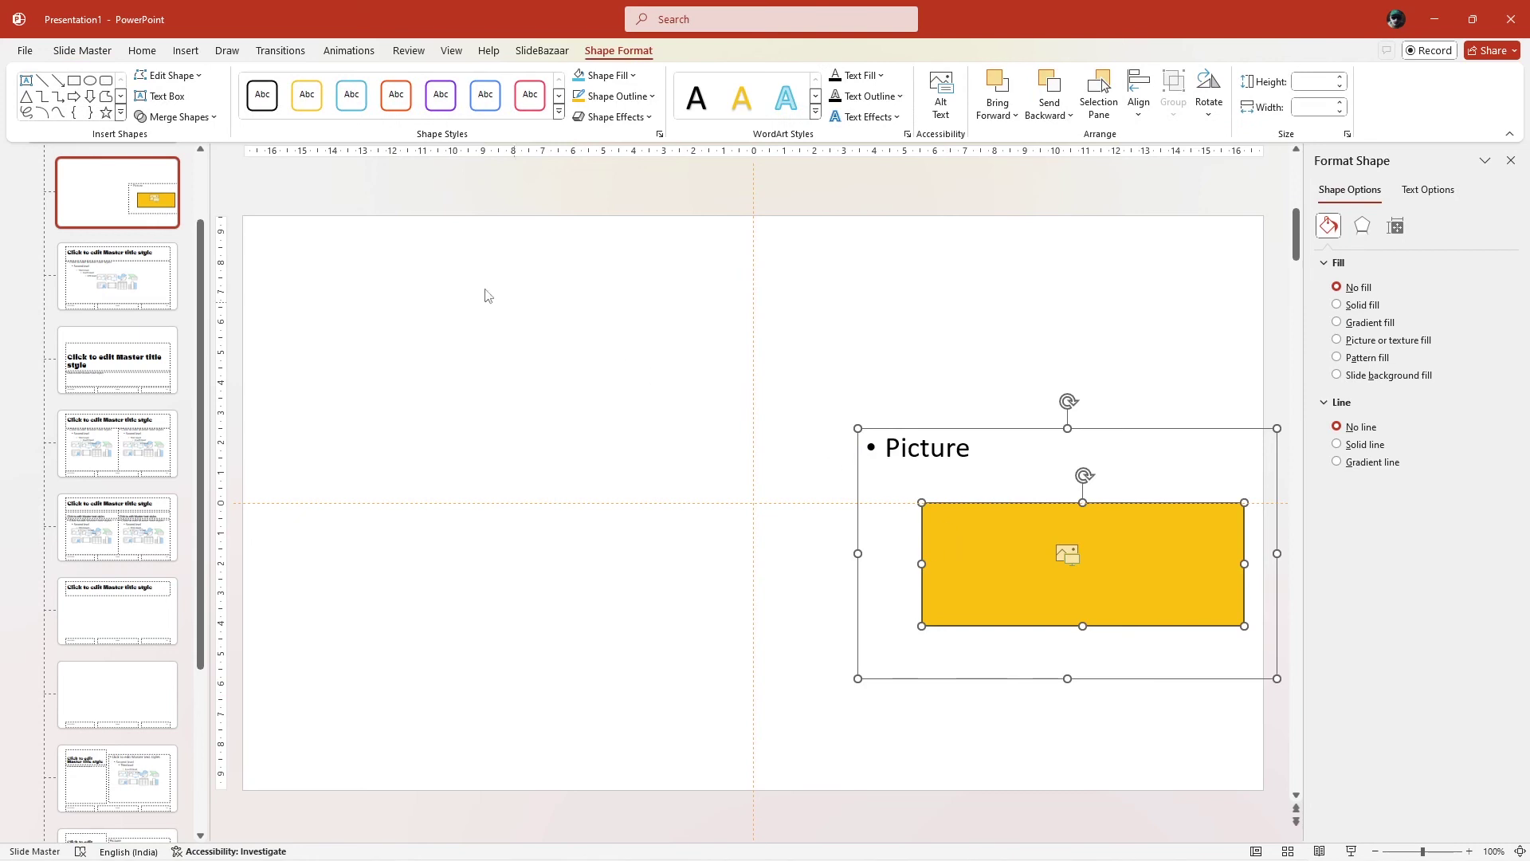
{"action": "left_click", "coordinate": [210, 118]}
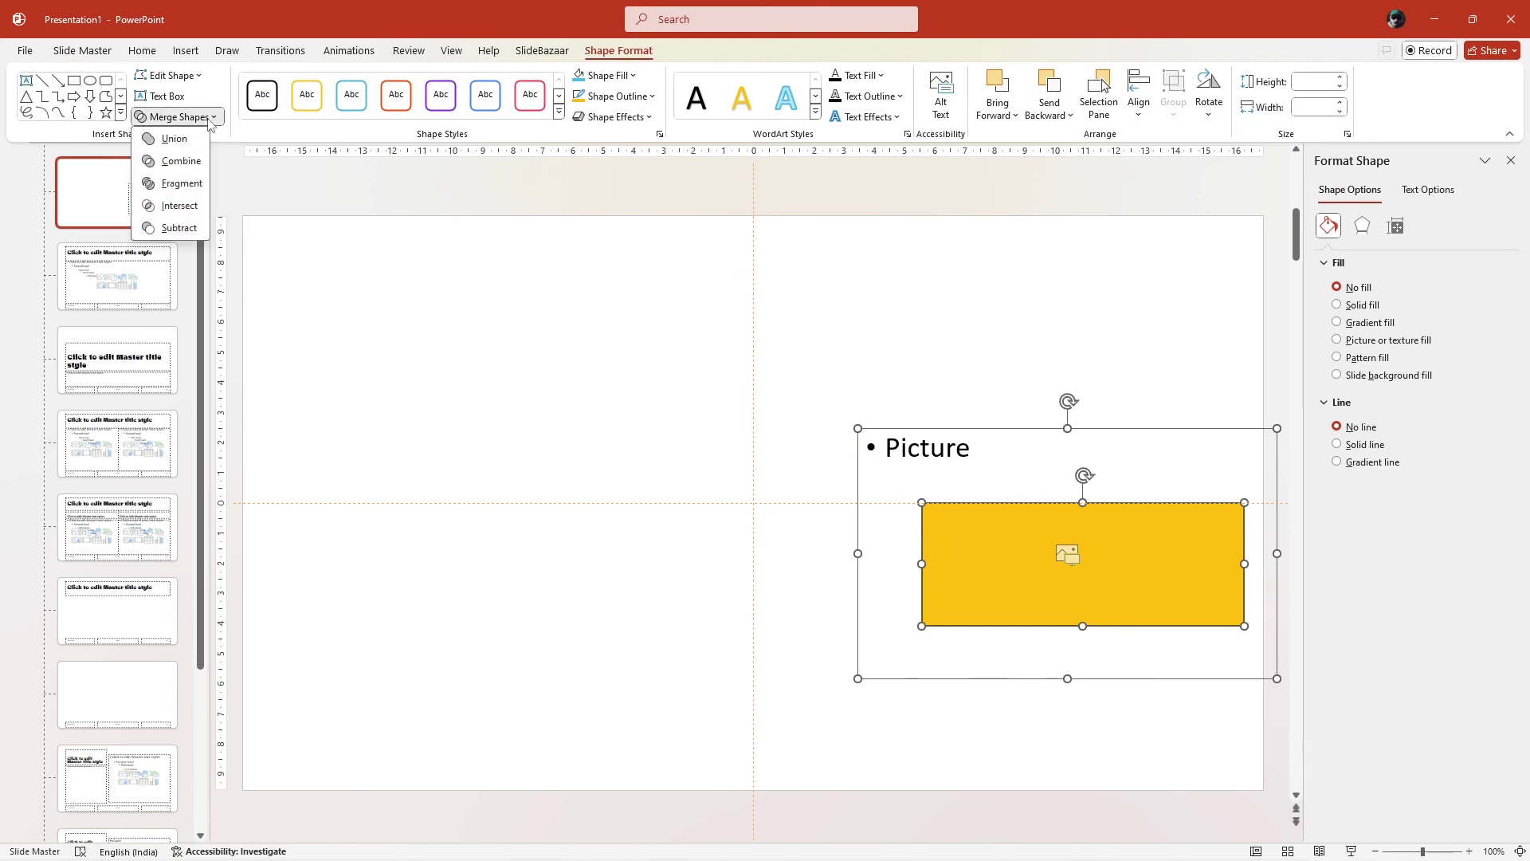
{"action": "left_click", "coordinate": [179, 205]}
{"action": "left_click", "coordinate": [1153, 702]}
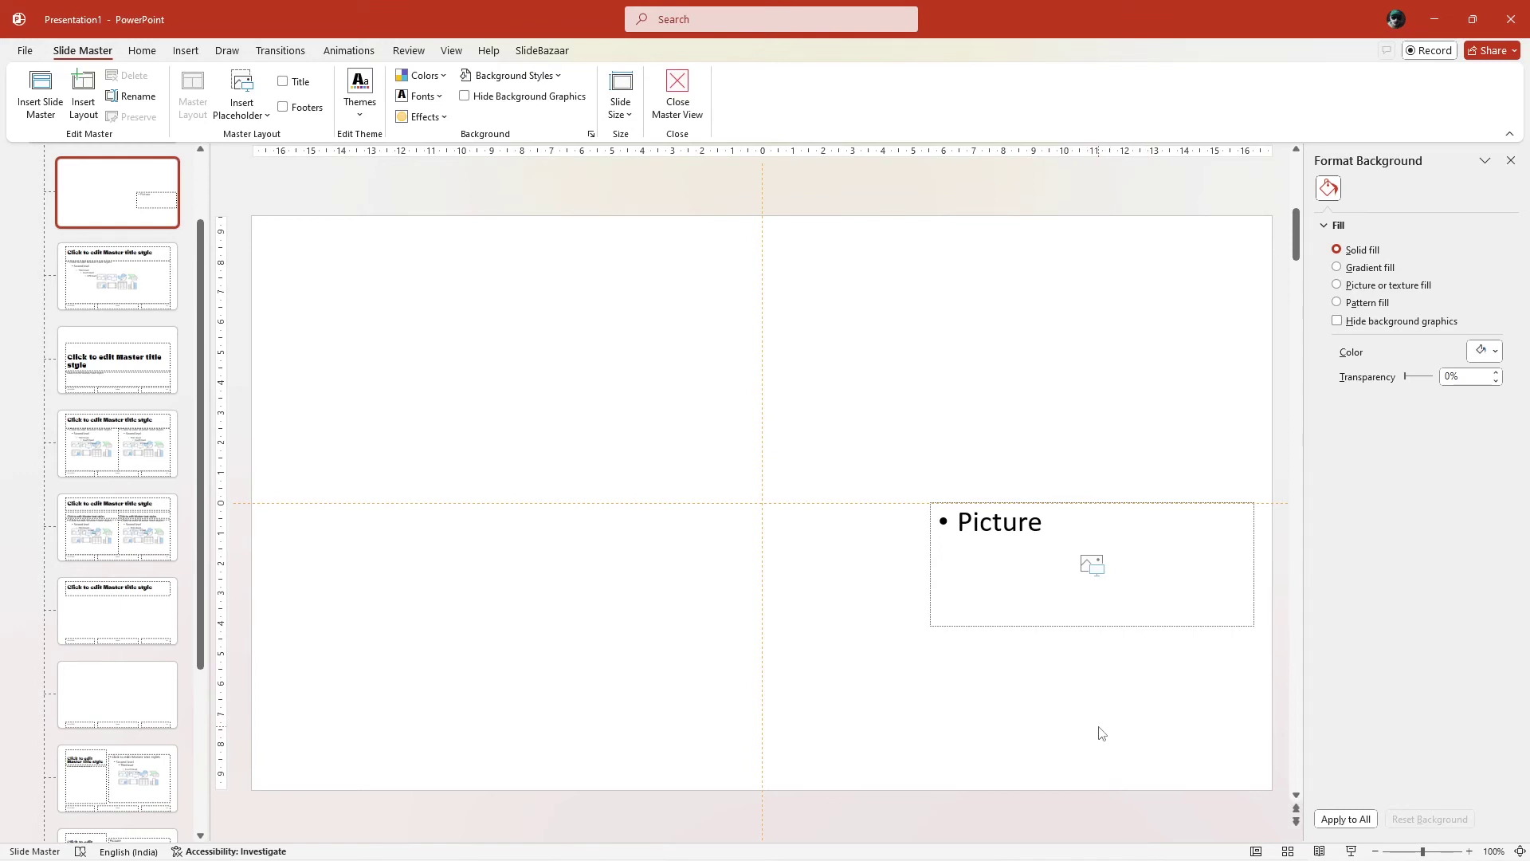
Step: Close Master View and delete the yellow rectangle from the slide
{"action": "left_click", "coordinate": [675, 87]}
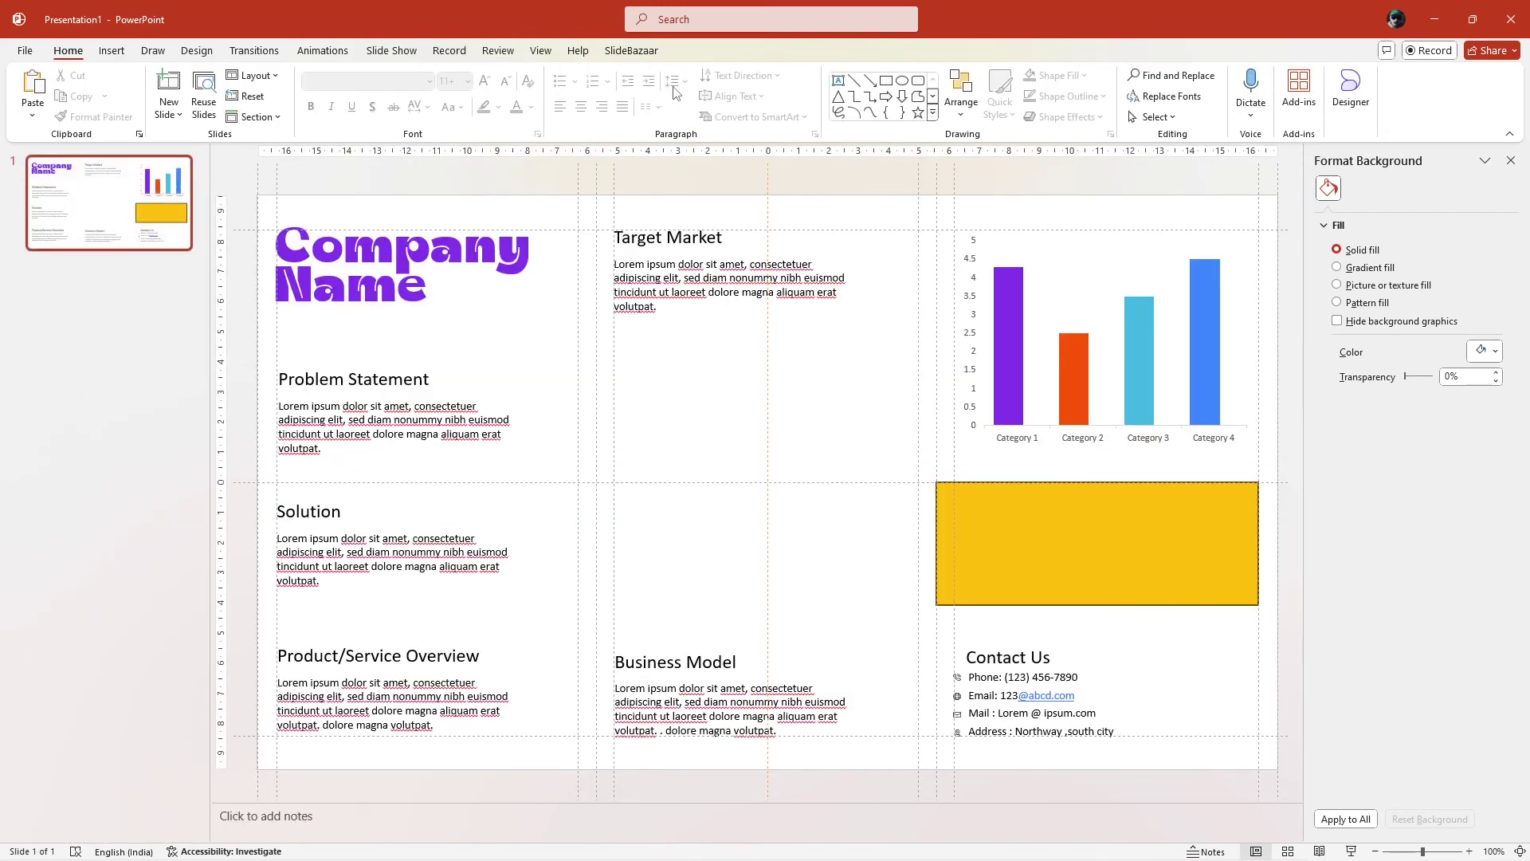
{"action": "left_click", "coordinate": [1145, 564]}
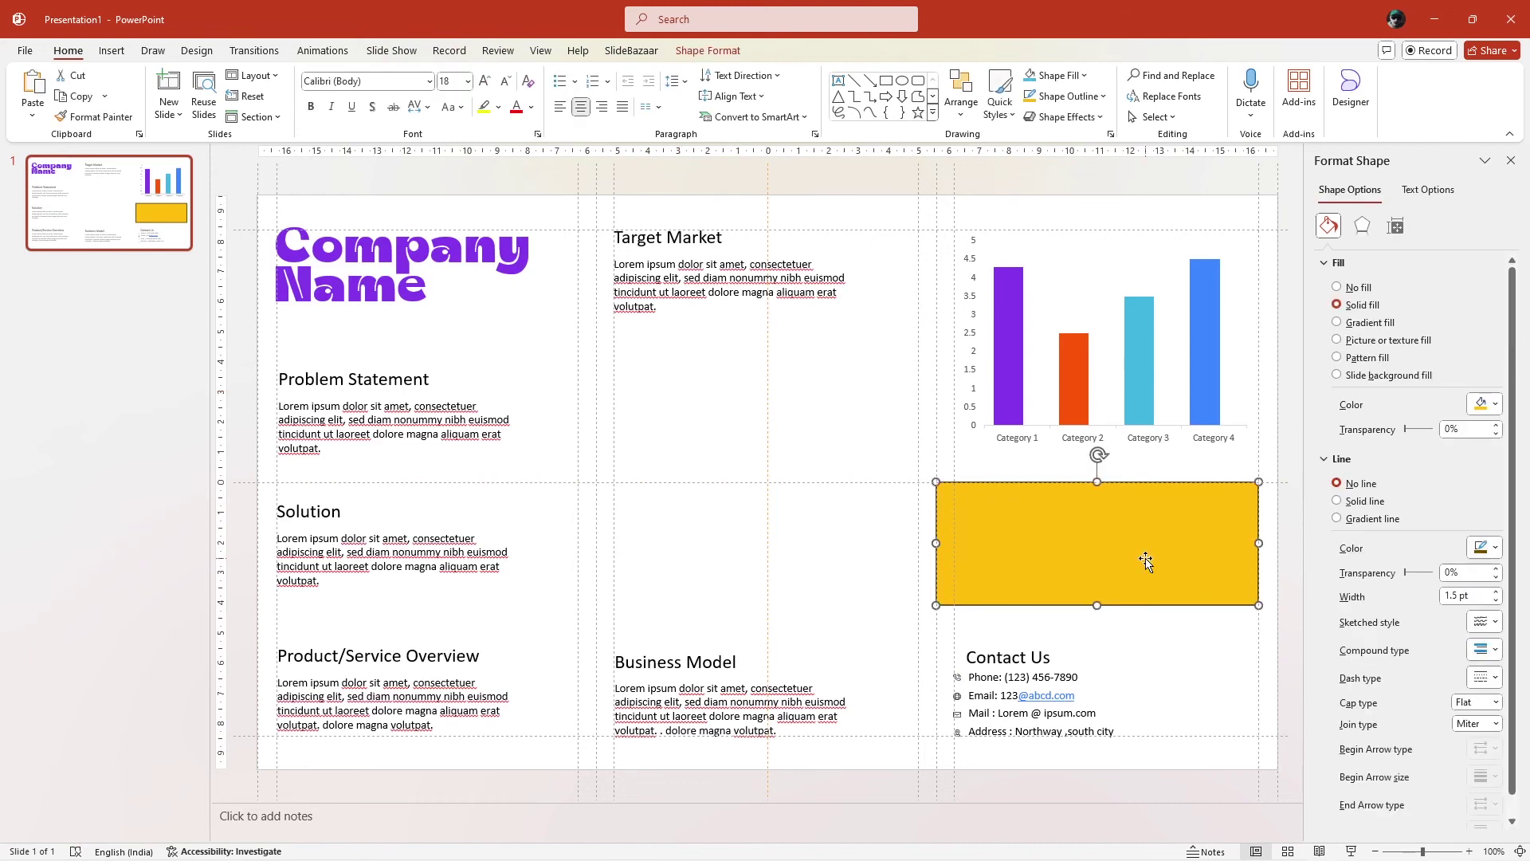
{"action": "key", "text": "Delete"}
Step: Switch the slide to the Title Slide layout with its picture placeholder
{"action": "right_click", "coordinate": [242, 468]}
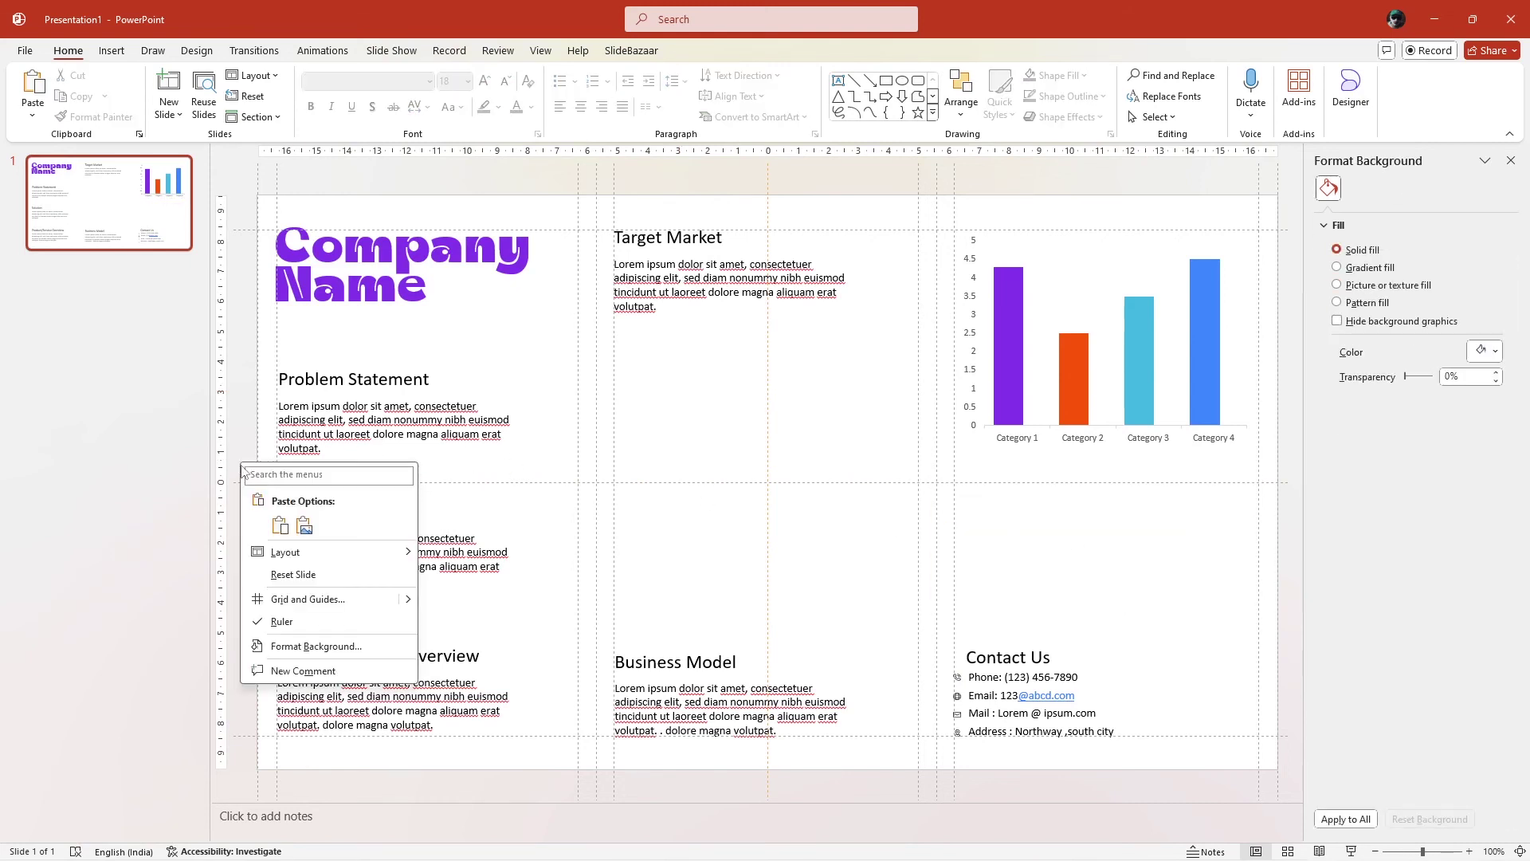
{"action": "mouse_move", "coordinate": [286, 551]}
{"action": "left_click", "coordinate": [466, 596]}
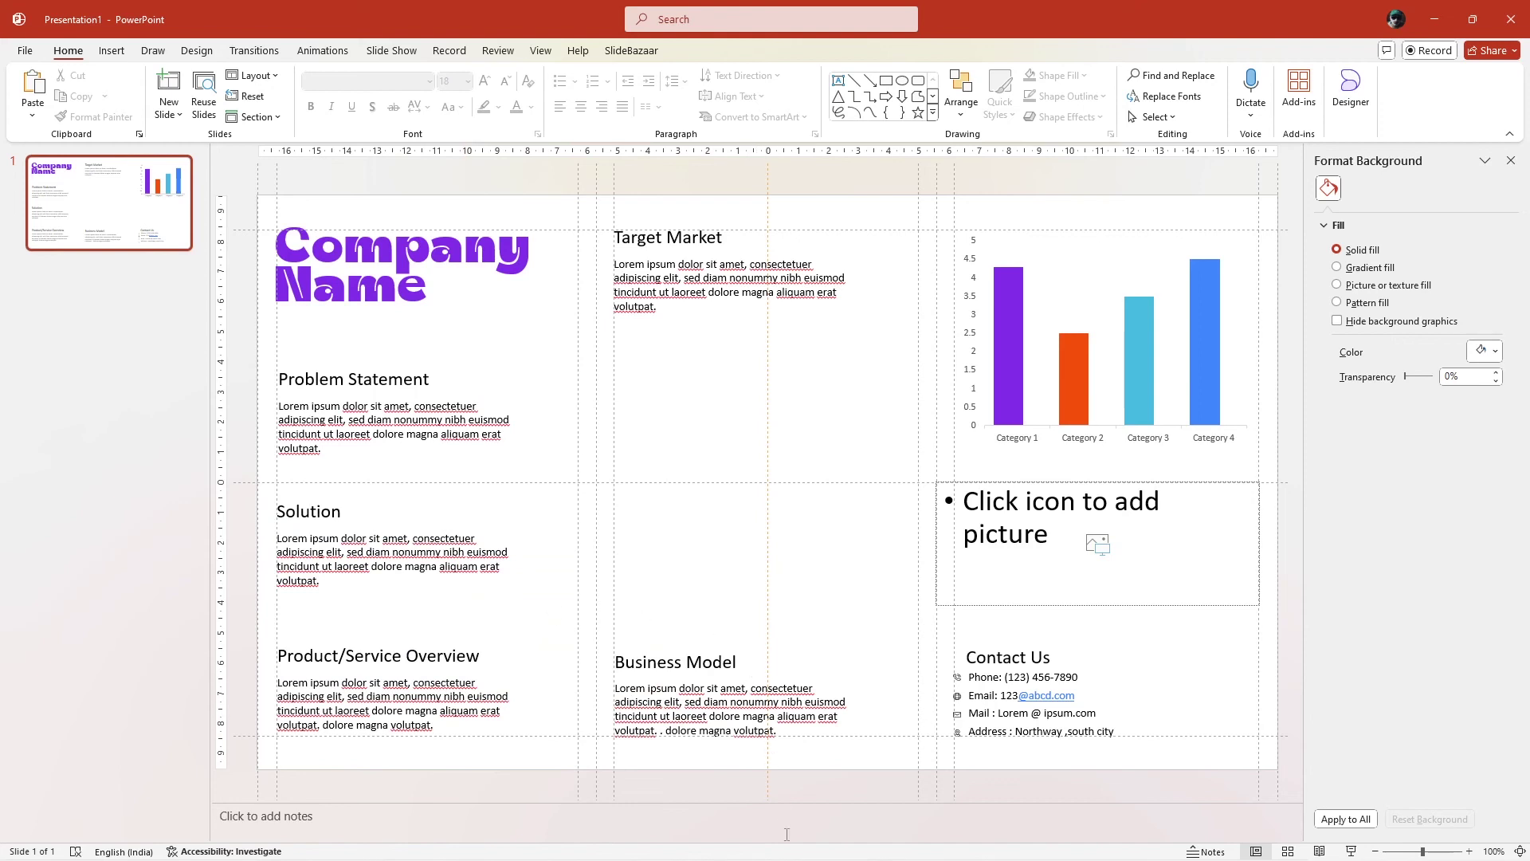
Step: Insert the handshake team photo into the picture placeholder below the bar chart
{"action": "left_click", "coordinate": [1098, 545]}
{"action": "left_click", "coordinate": [567, 569]}
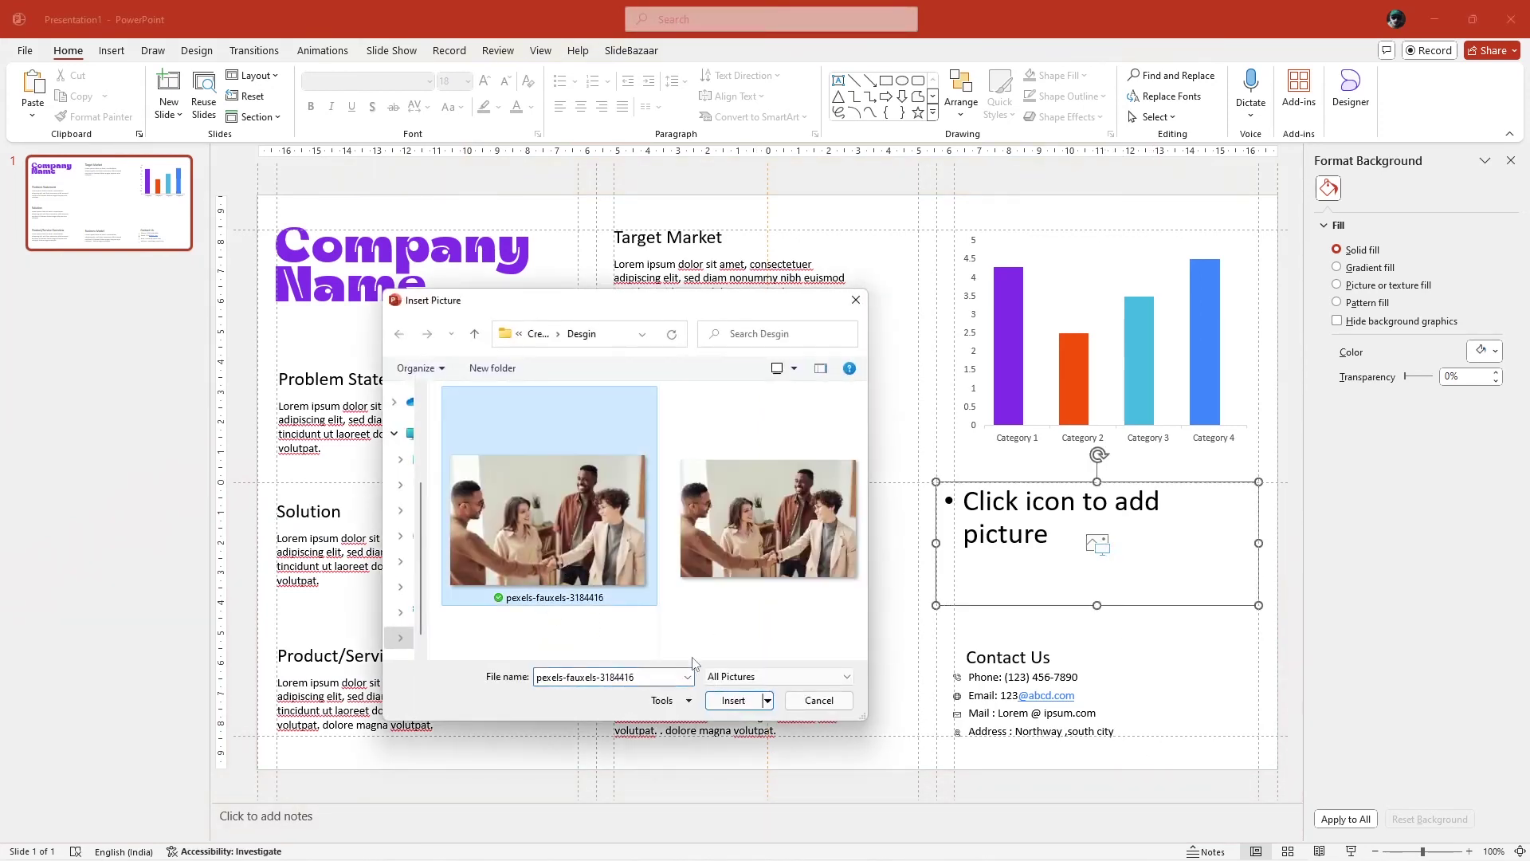
{"action": "left_click", "coordinate": [735, 701]}
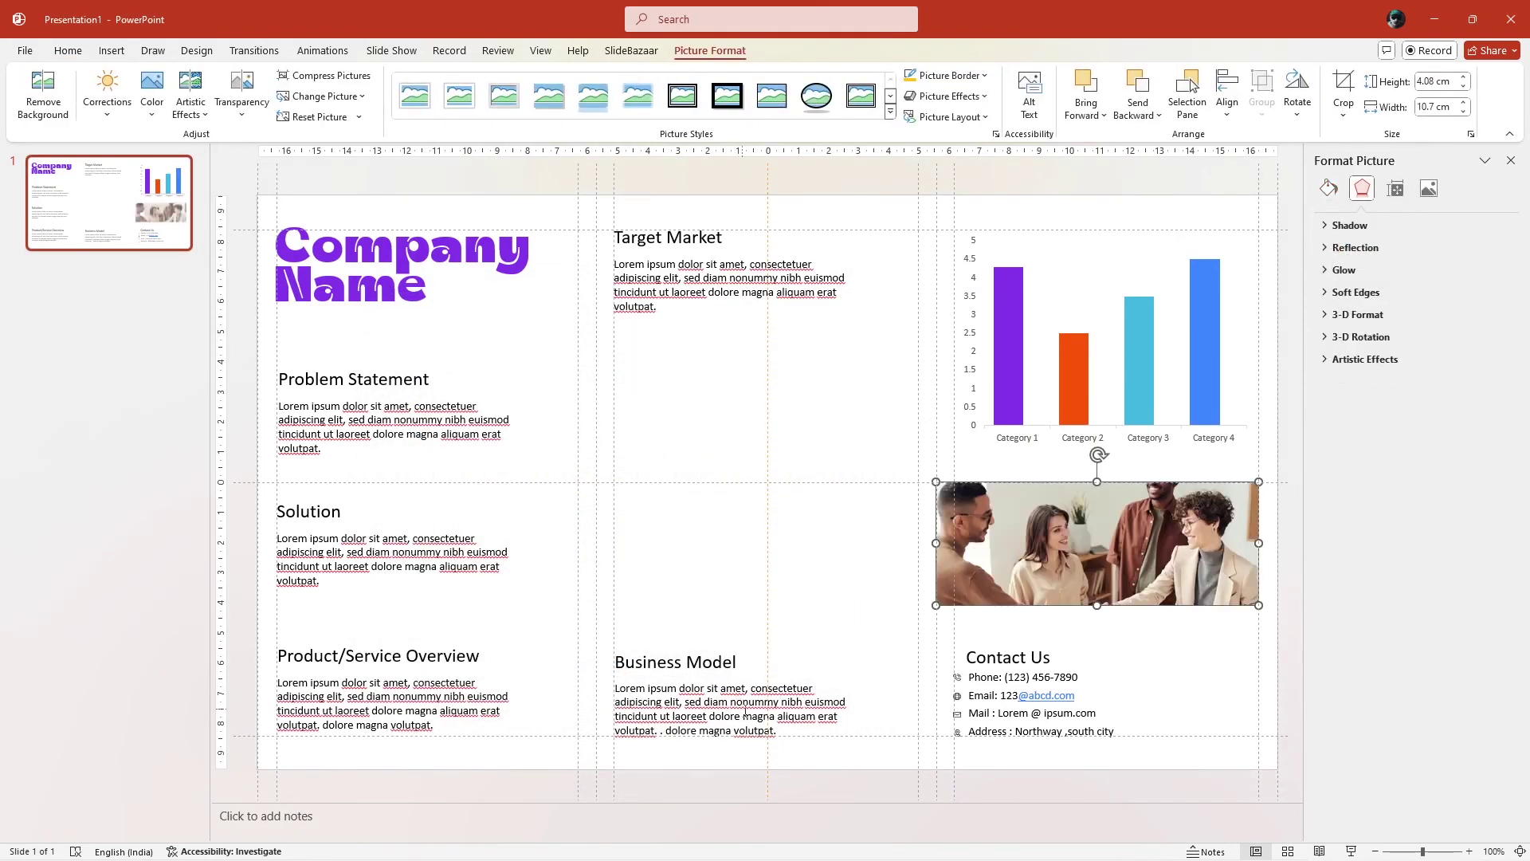
{"action": "left_click", "coordinate": [684, 333]}
Step: Insert and shrink a Filled Map chart under Target Market, then paste the labelled world map
{"action": "left_click", "coordinate": [112, 51]}
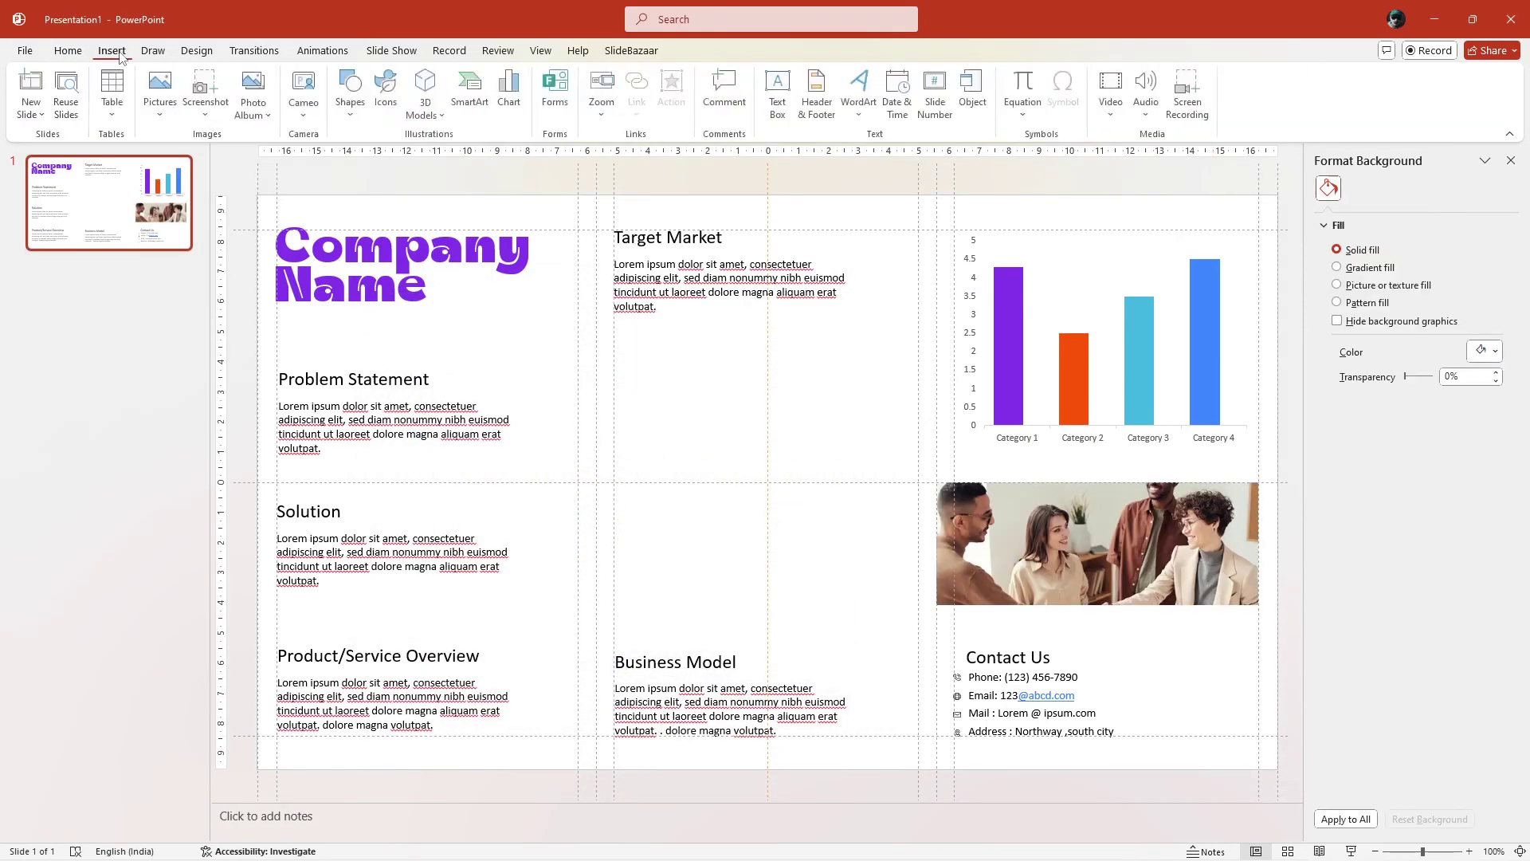
{"action": "left_click", "coordinate": [510, 92]}
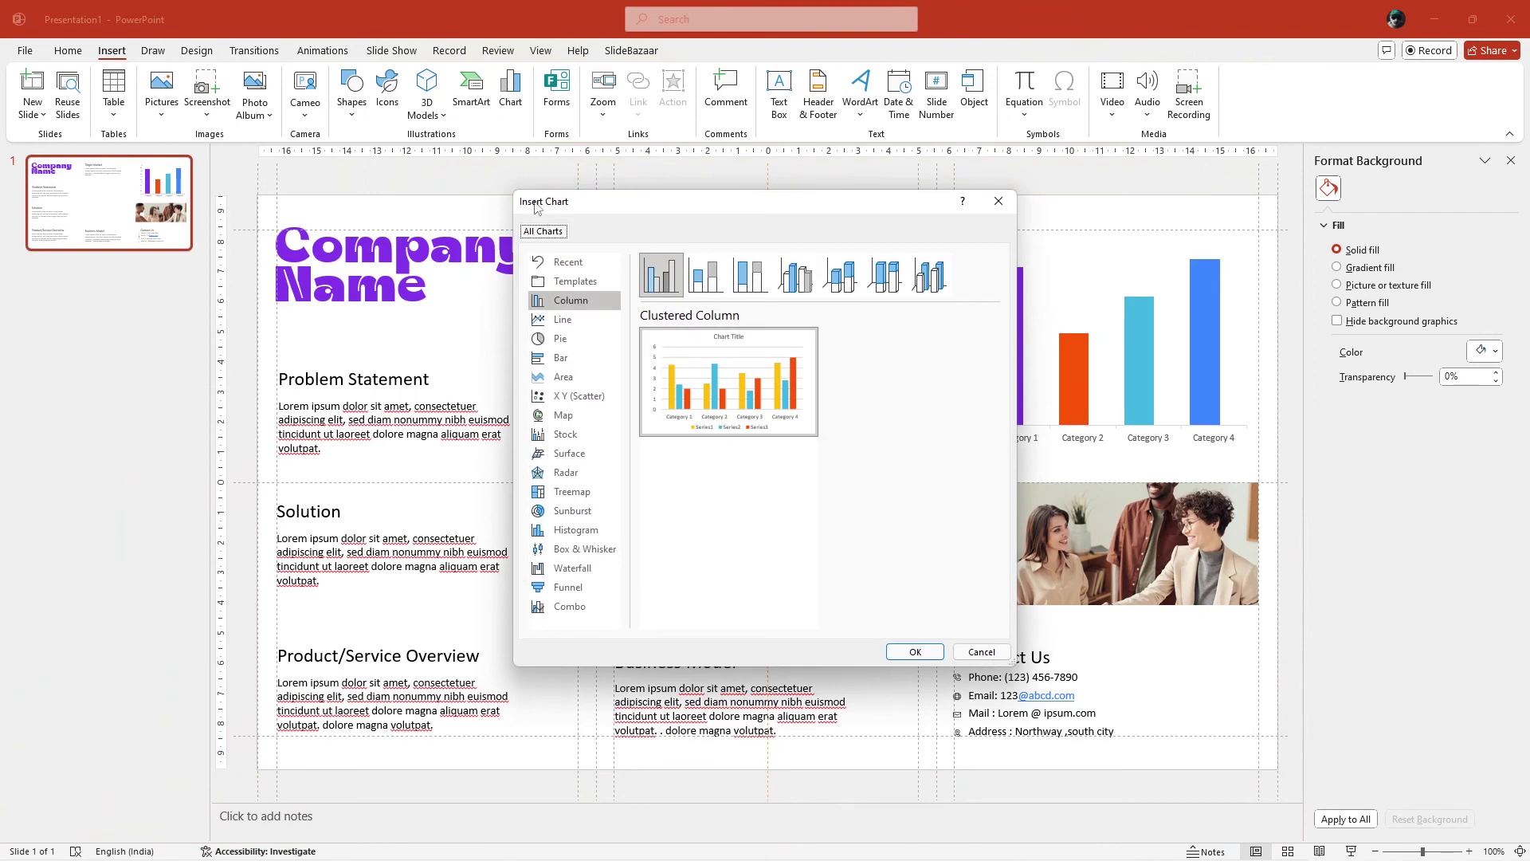
{"action": "left_click", "coordinate": [563, 416]}
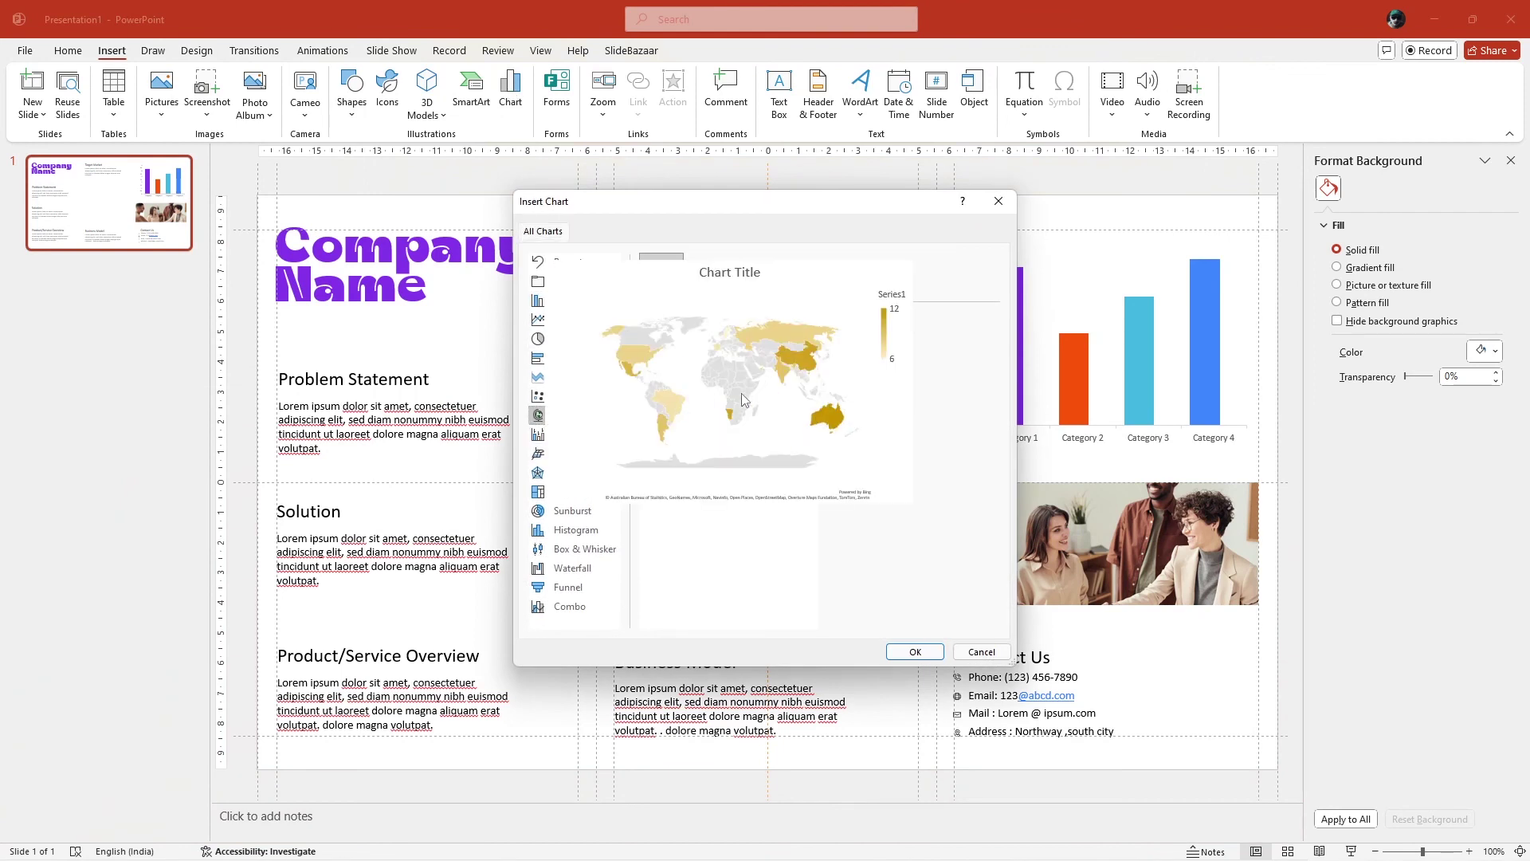
{"action": "left_click", "coordinate": [915, 652]}
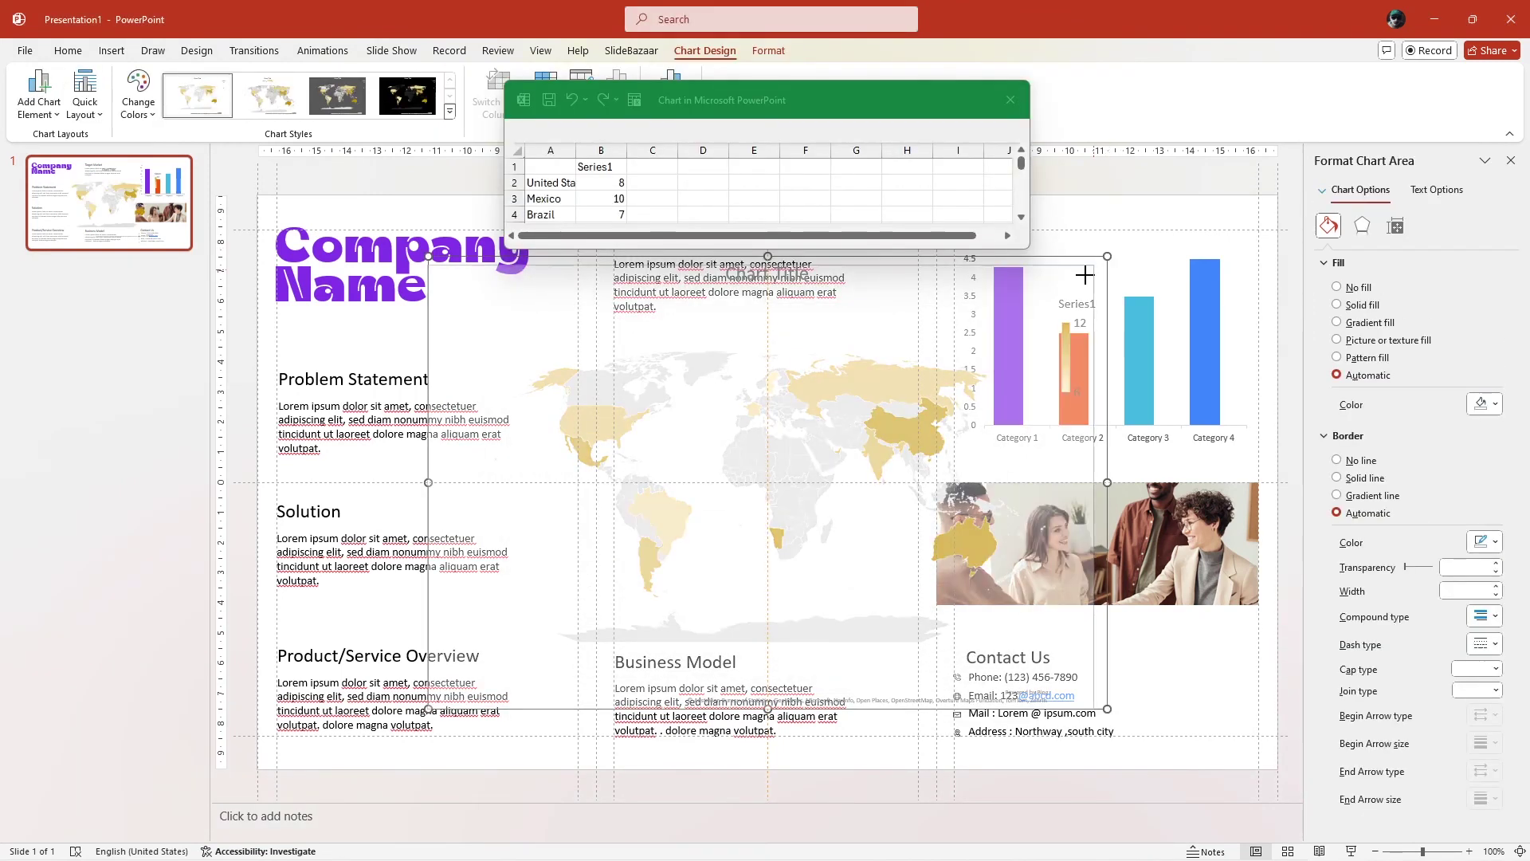
{"action": "left_click_drag", "start_coordinate": [1086, 271], "coordinate": [867, 322]}
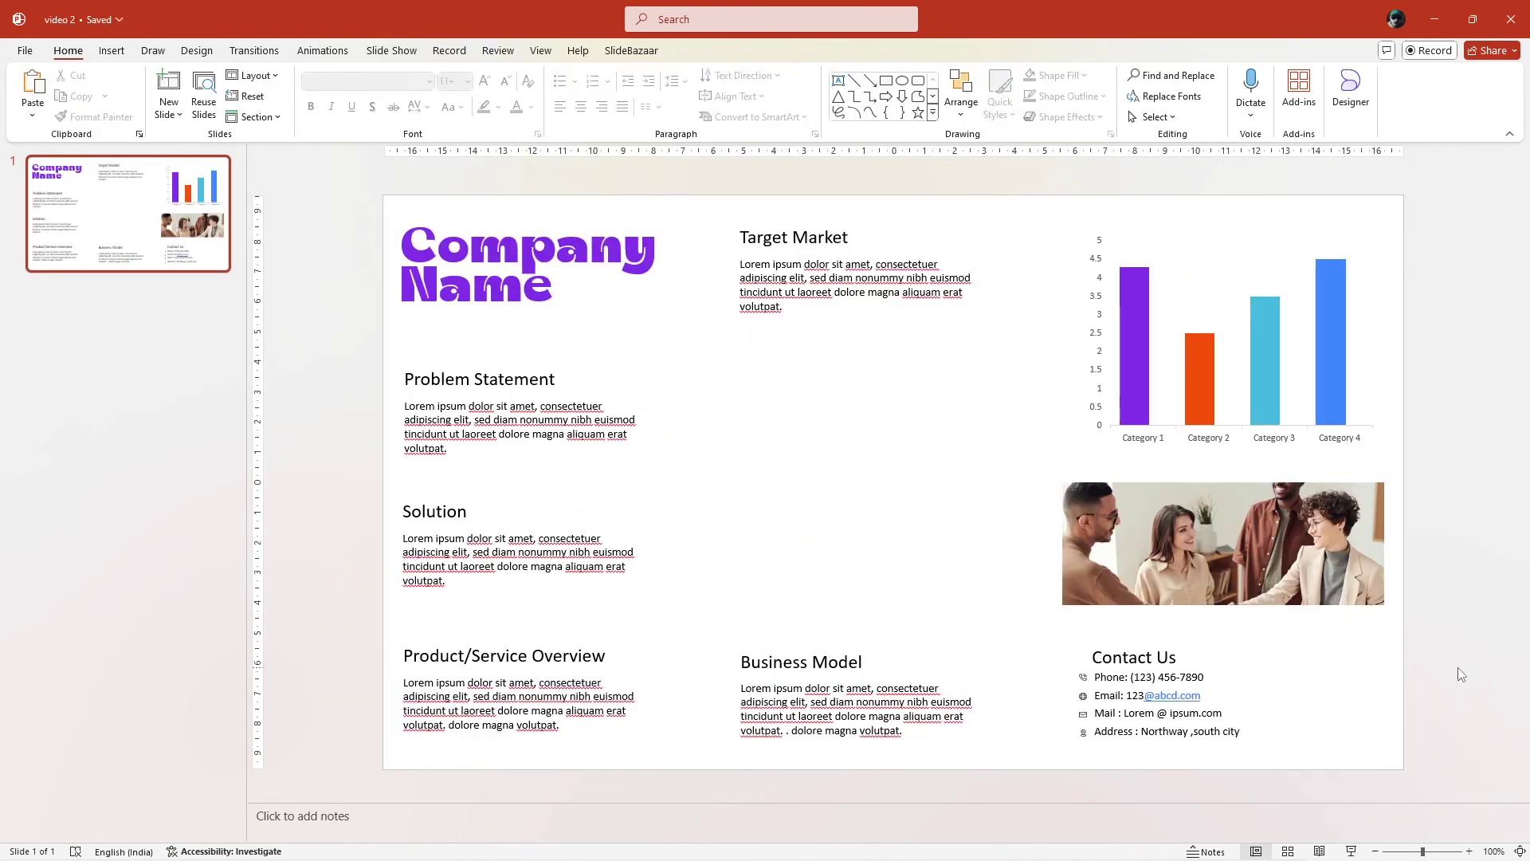
{"action": "key", "text": "ctrl+v"}
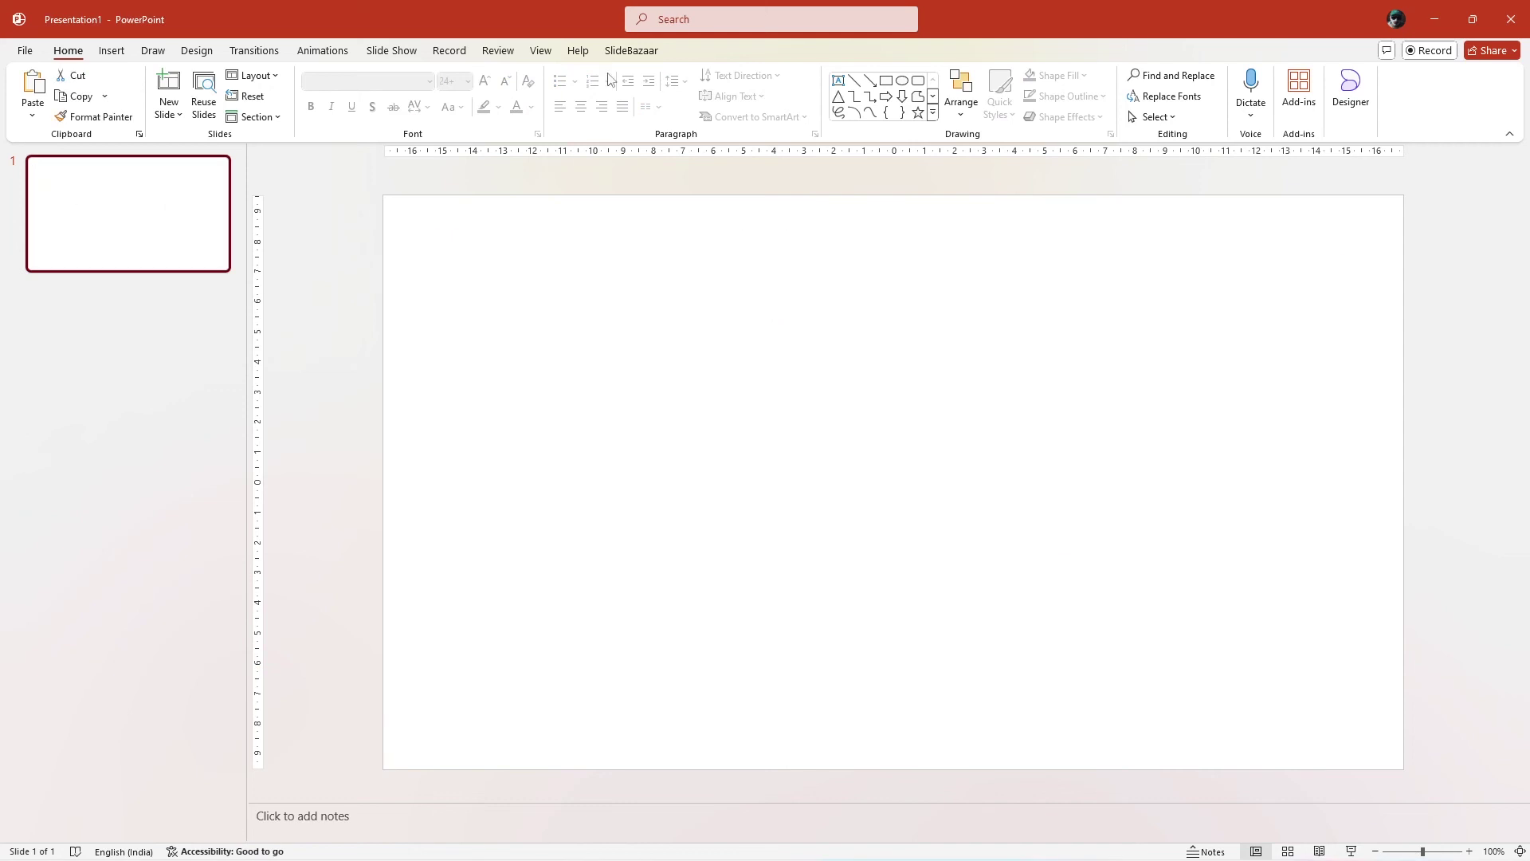
Step: Insert the World Map from the last page of SlideBazaar's Maps library and open its new slide
{"action": "left_click", "coordinate": [629, 50]}
{"action": "left_click", "coordinate": [388, 88]}
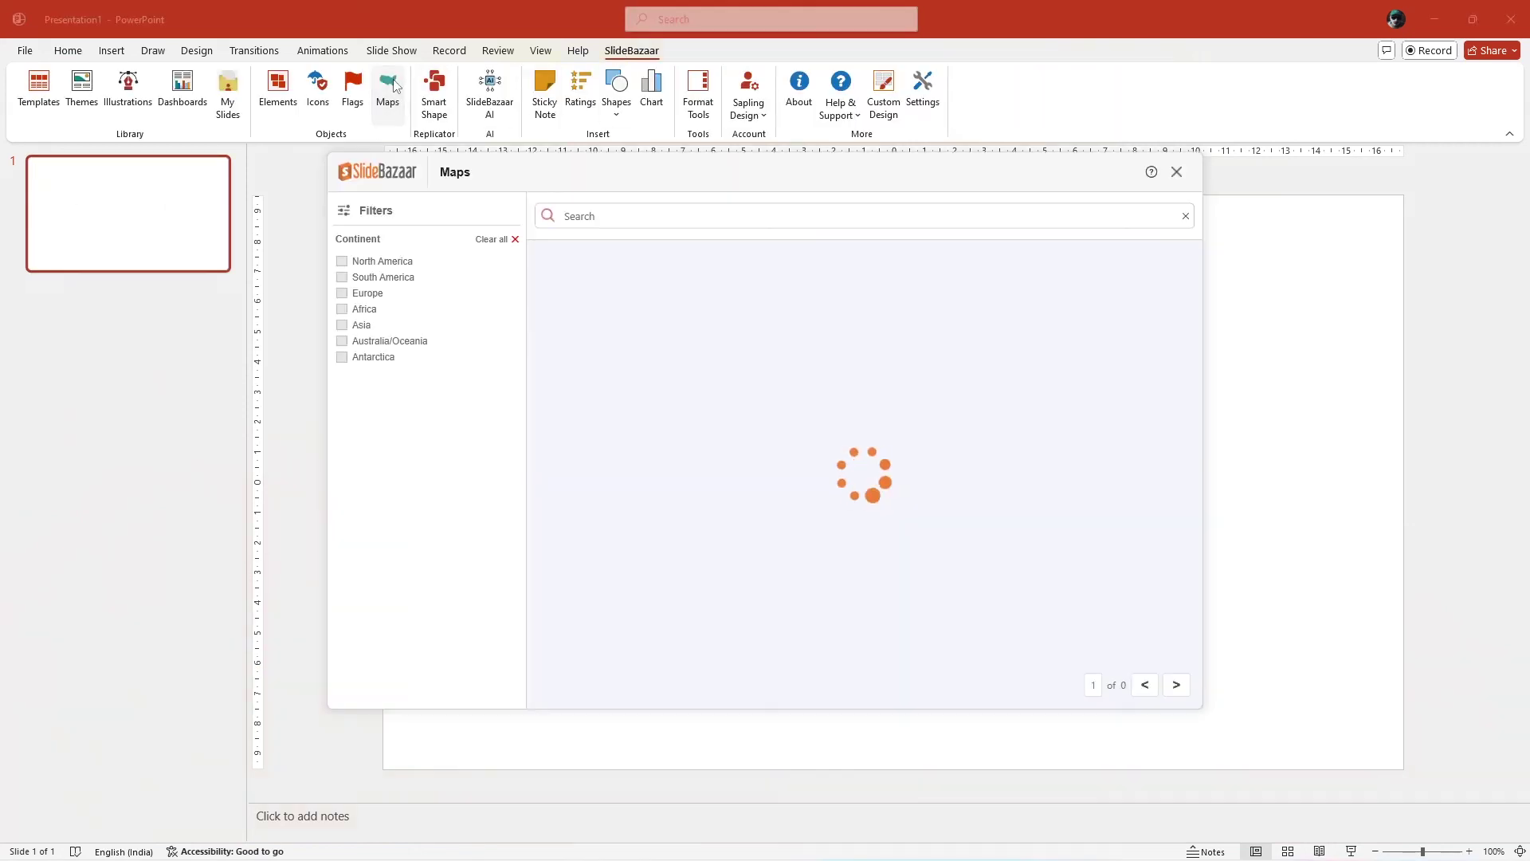
{"action": "left_click_drag", "start_coordinate": [1201, 398], "coordinate": [1198, 604]}
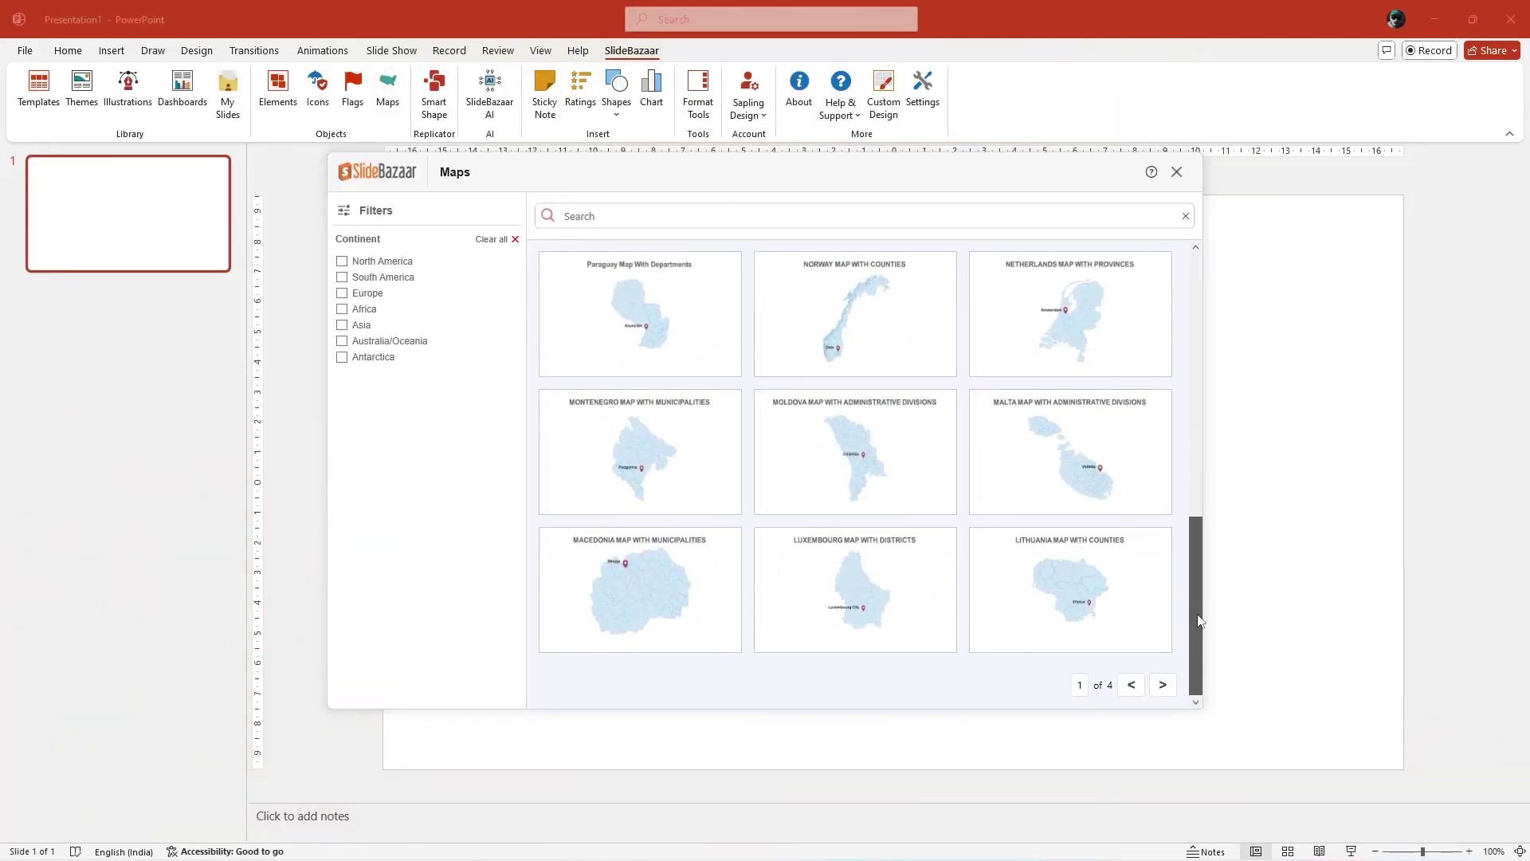
{"action": "left_click", "coordinate": [1177, 684]}
{"action": "left_click", "coordinate": [1073, 328]}
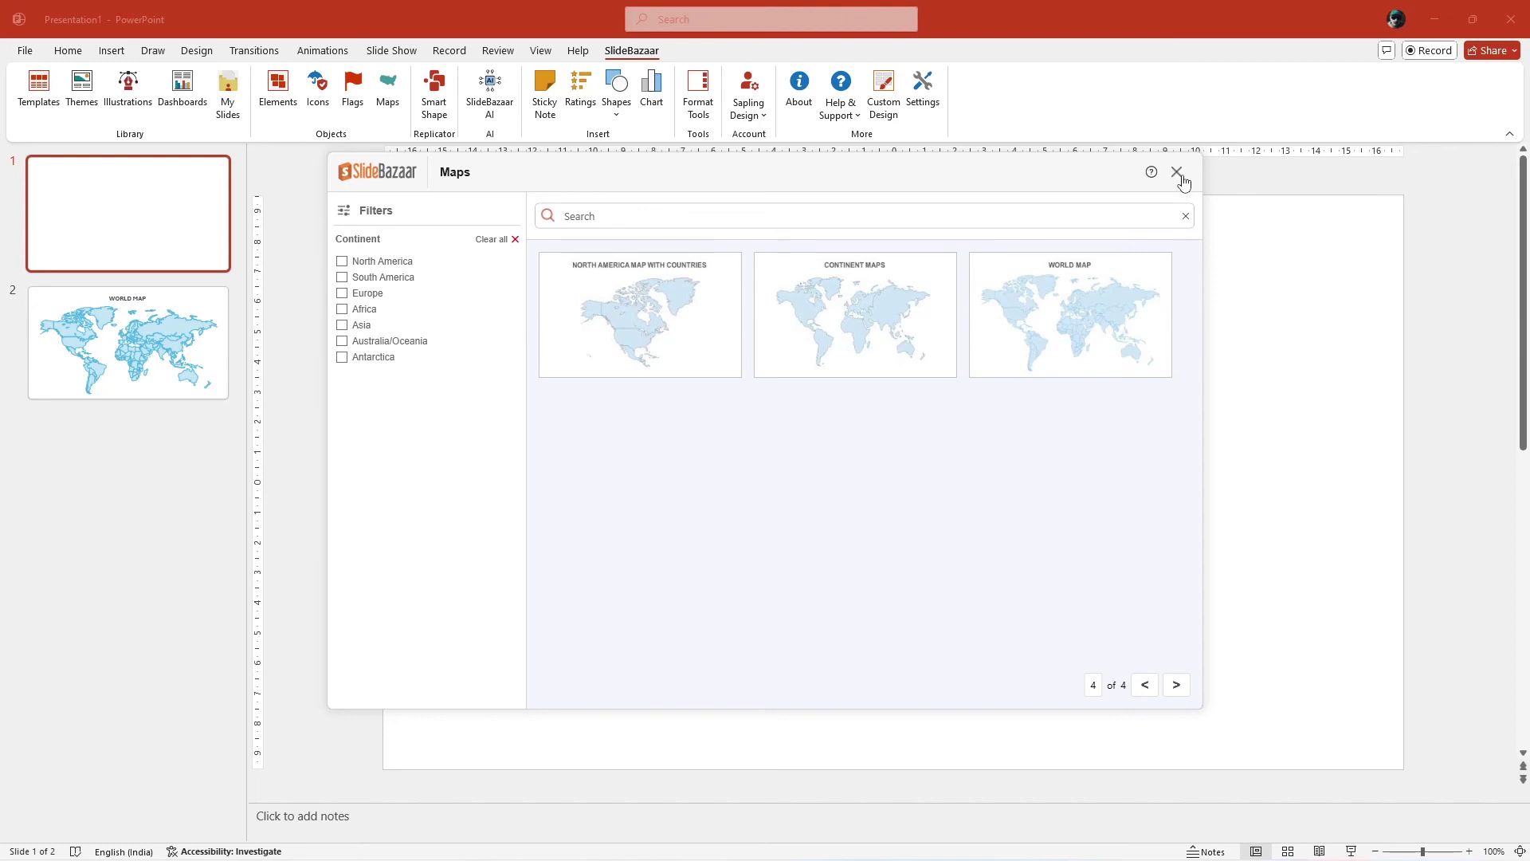
{"action": "left_click", "coordinate": [1176, 172]}
{"action": "left_click", "coordinate": [175, 350]}
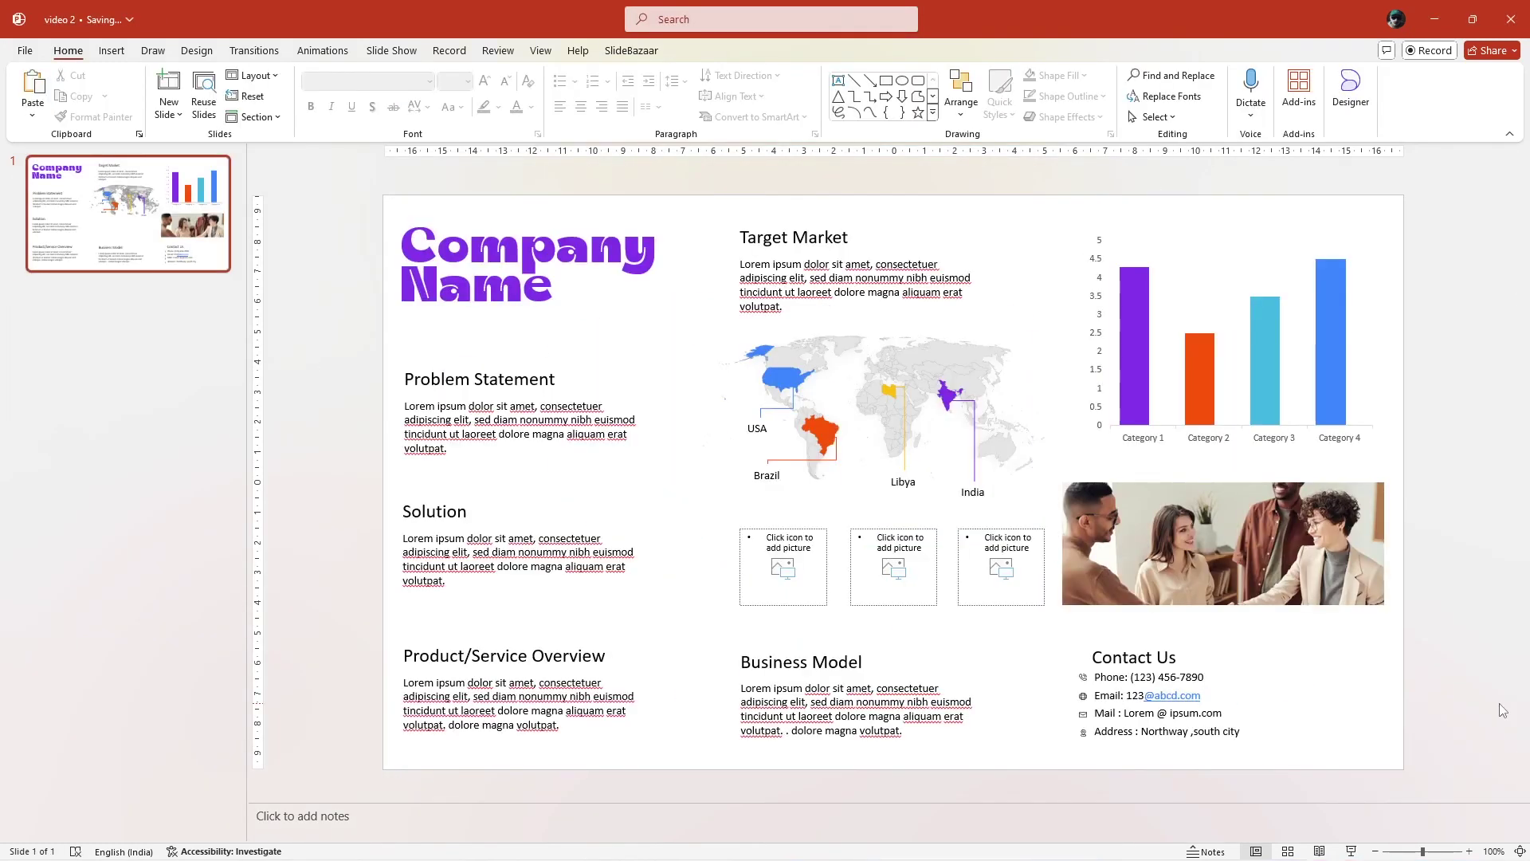
Step: Paste the handshake, city skyline and laptop photos into the three empty placeholders
{"action": "key", "text": "ctrl+v"}
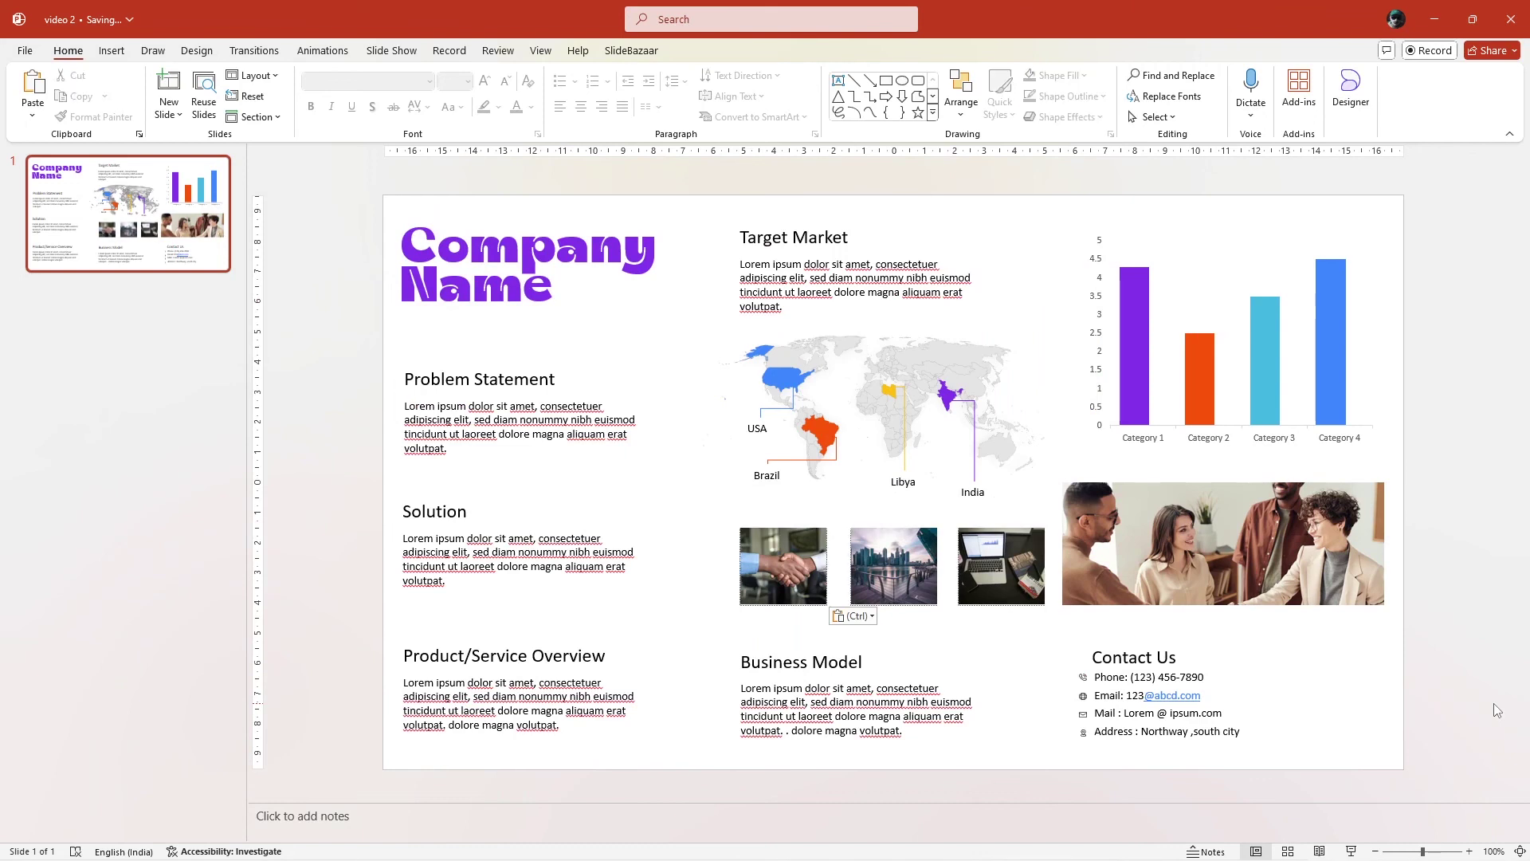